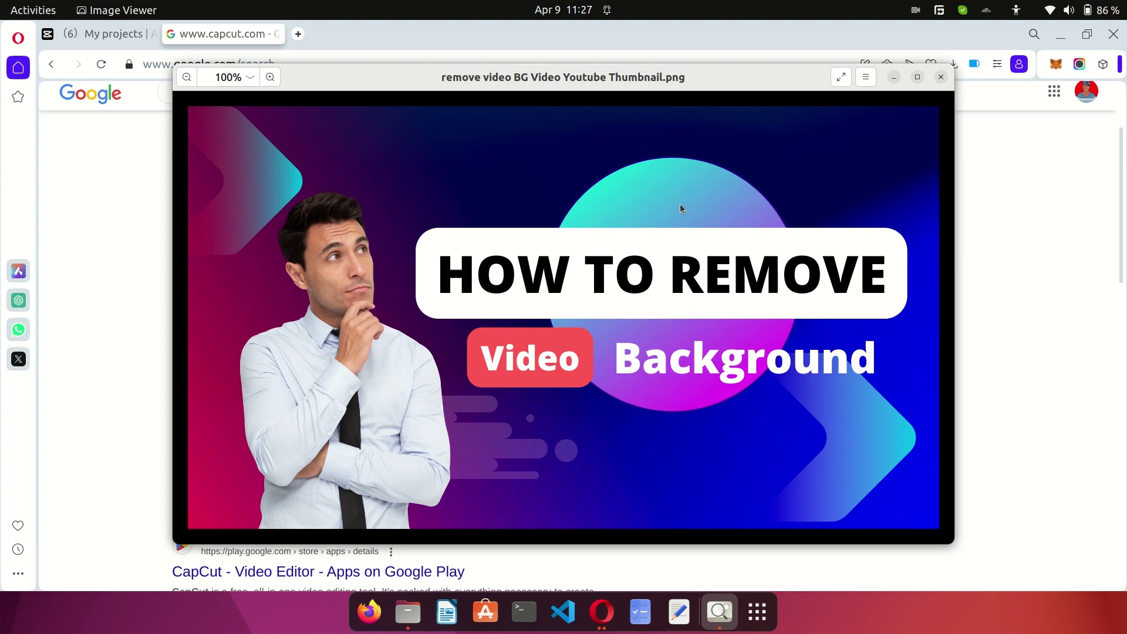
Minimize the 'remove video BG Video Youtube Thumbnail.png' preview to reveal the Google results.
click(893, 77)
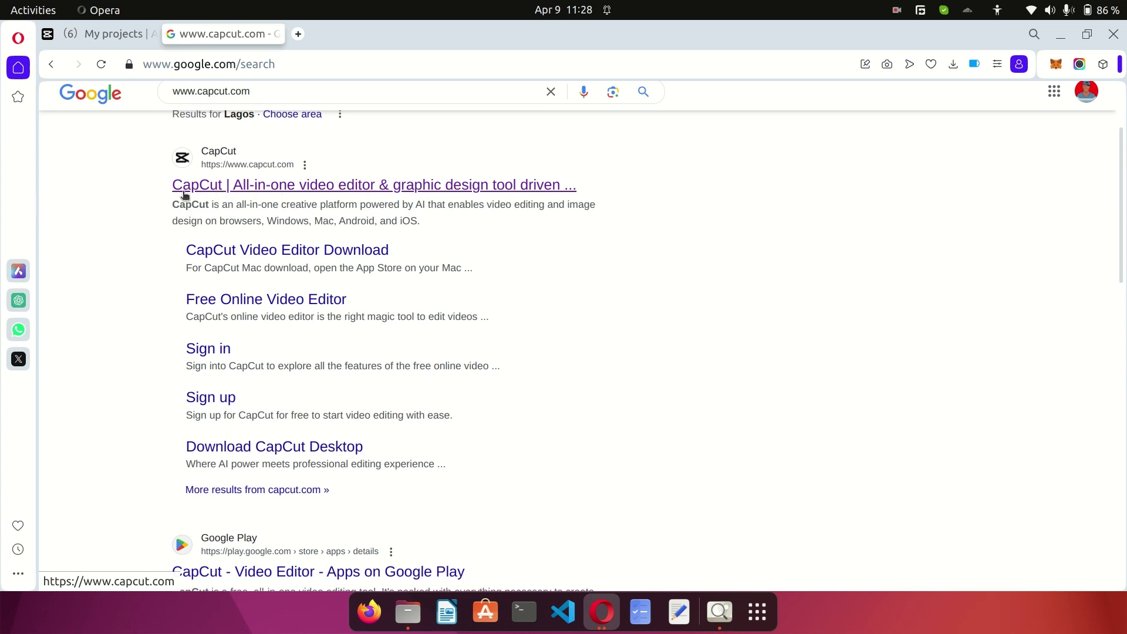
Switch Opera to the CapCut 'My projects' tab.
scroll(276, 190, up, 1)
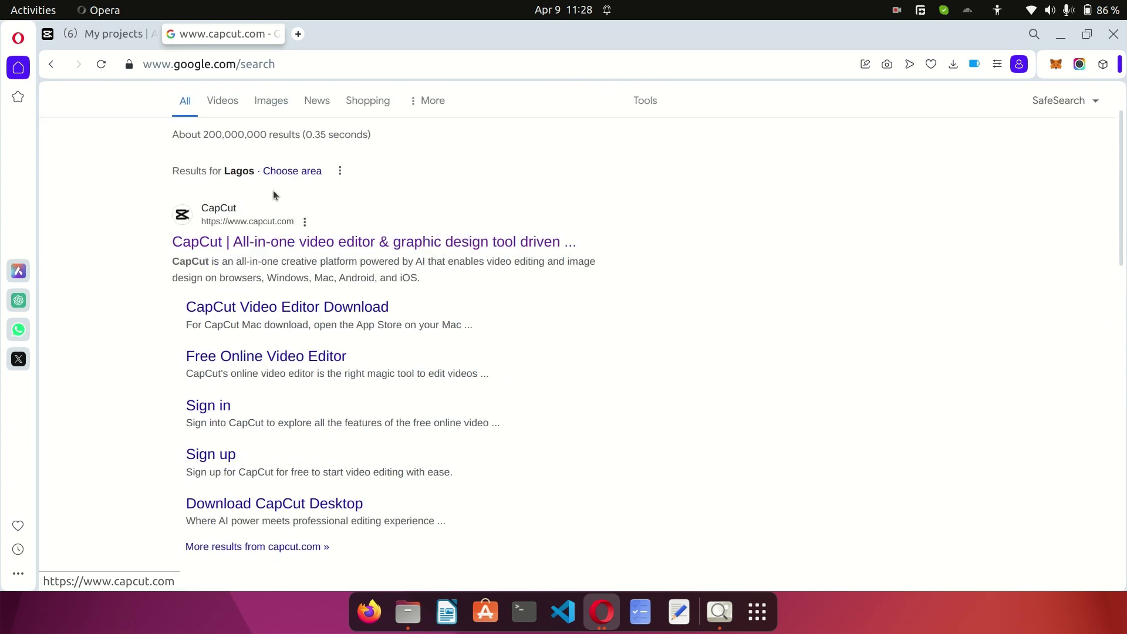
click(114, 36)
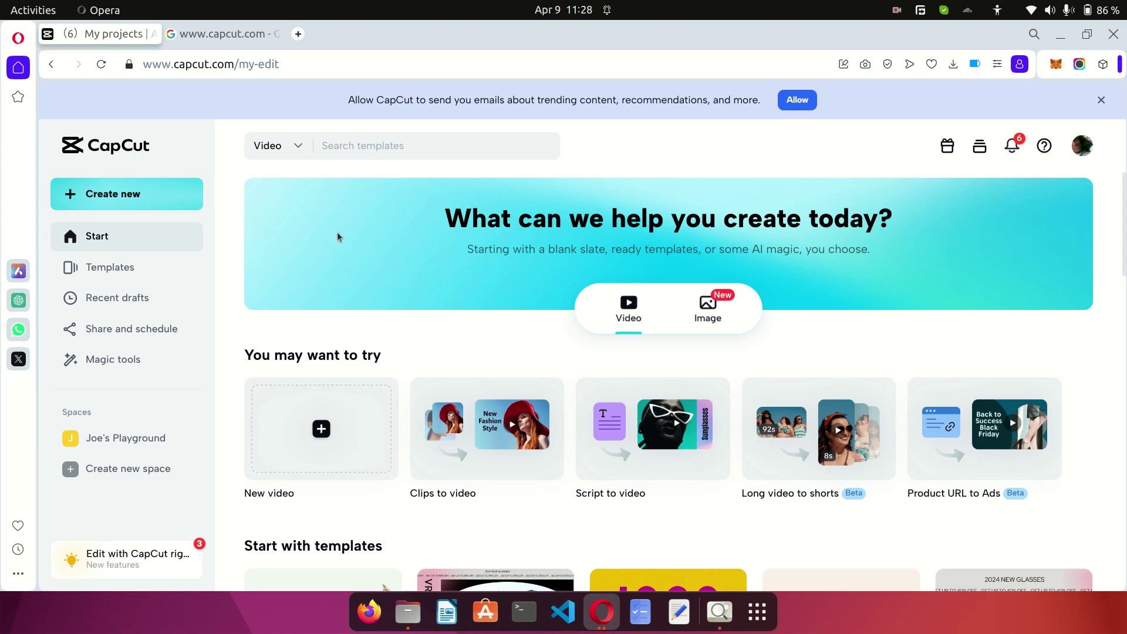
Create a new blank 16:9 widescreen video project.
click(125, 200)
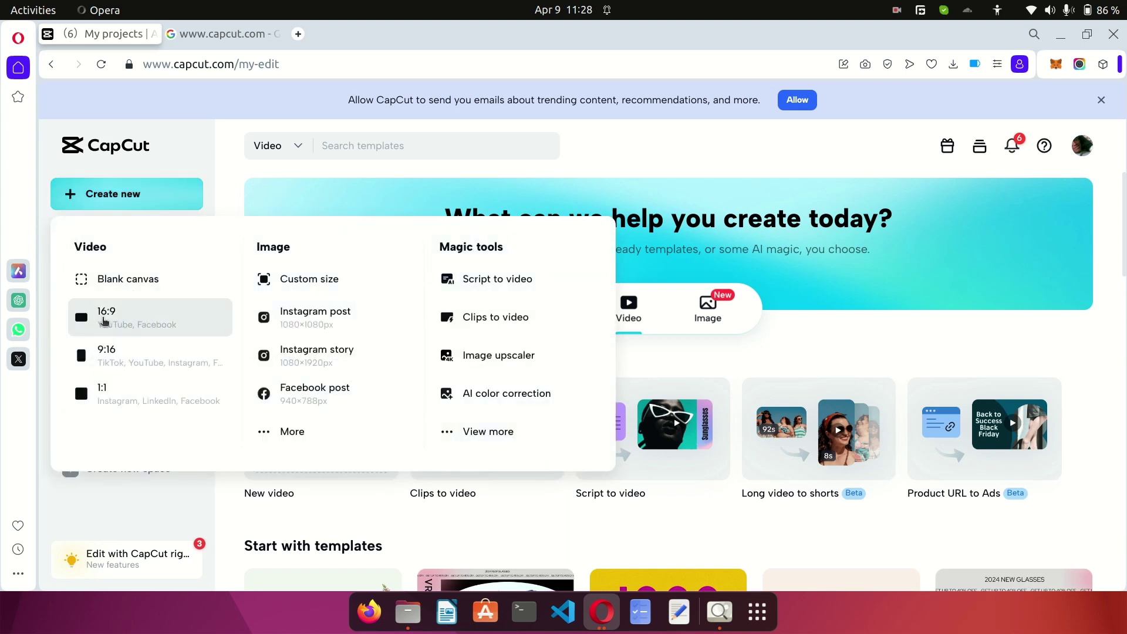
click(136, 320)
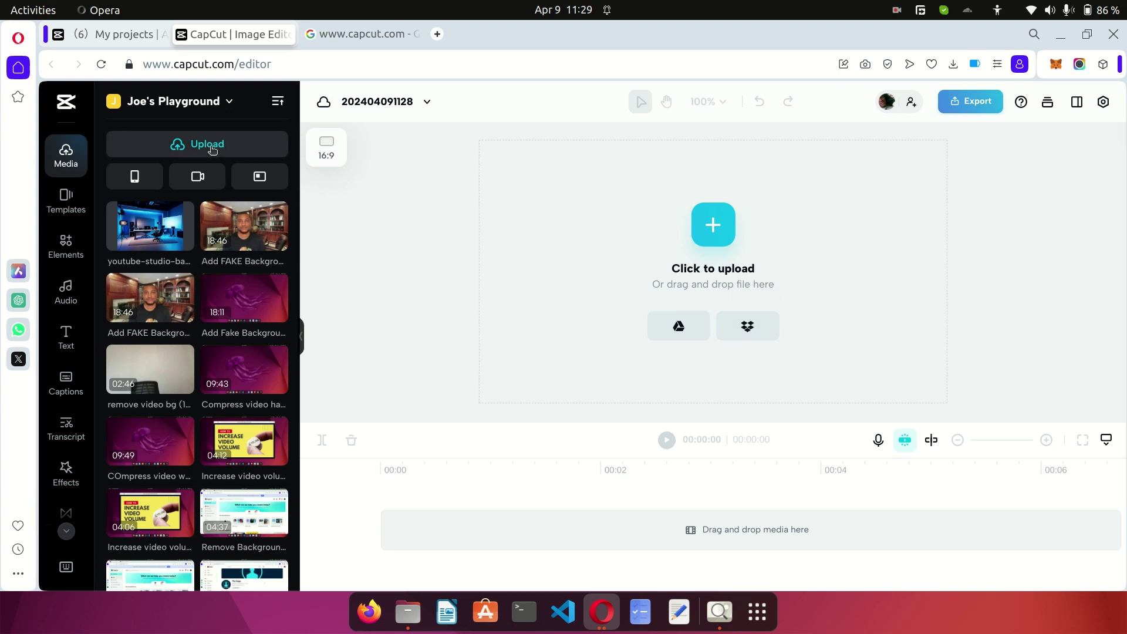
Add 'Vid in vid small.mp4' from the Media panel to the empty timeline.
mouse_move(212, 151)
scroll(224, 300, down, 10)
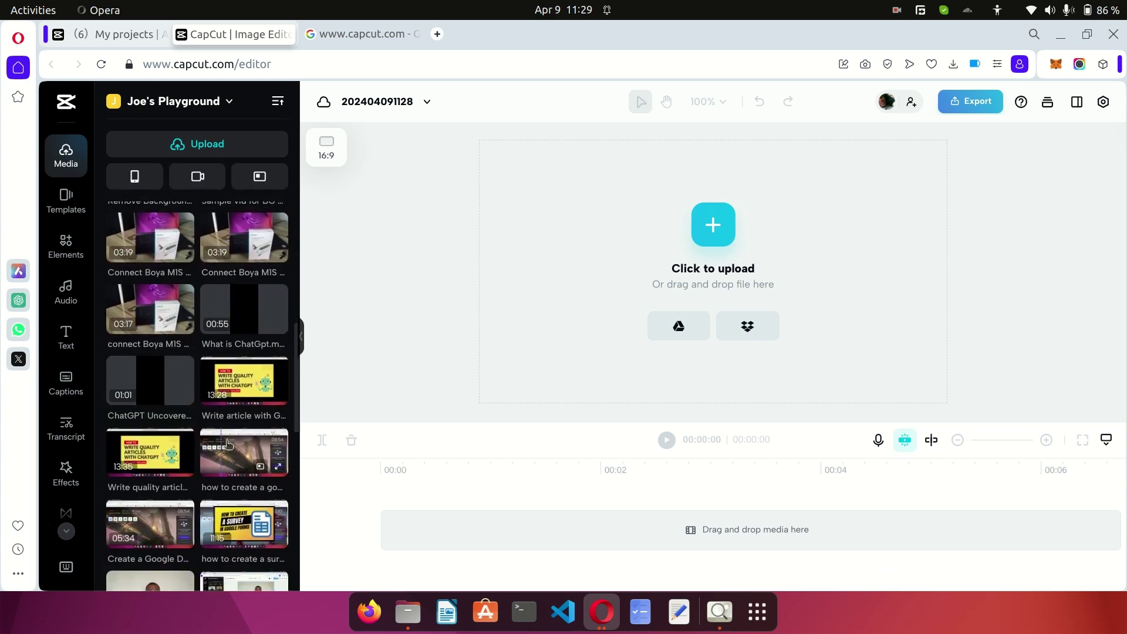
scroll(227, 445, down, 5)
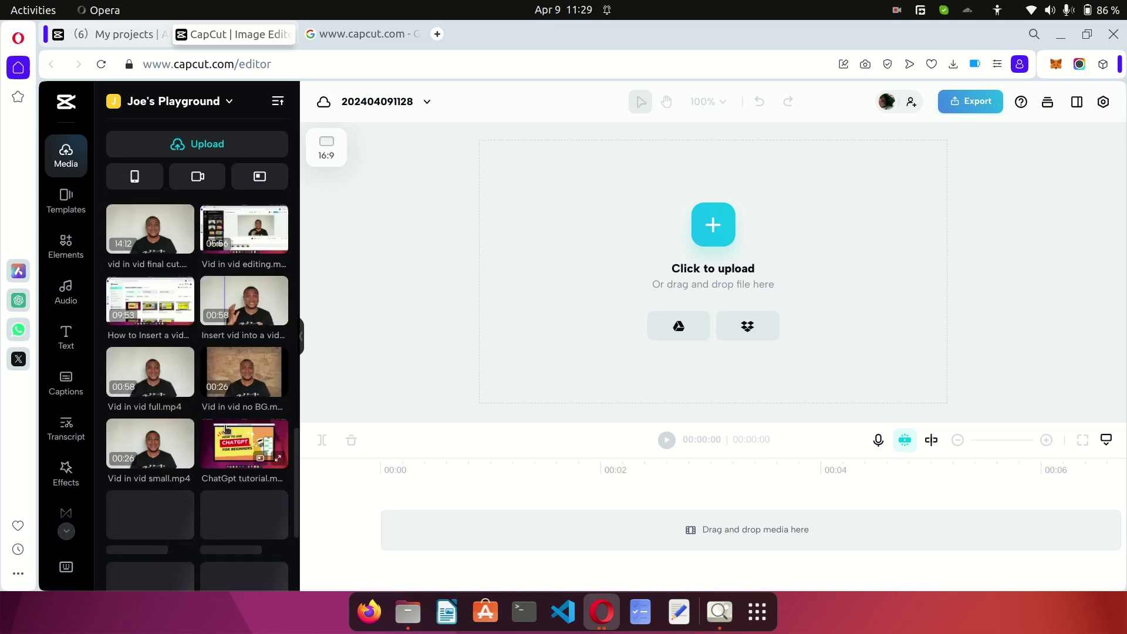
scroll(227, 431, down, 1)
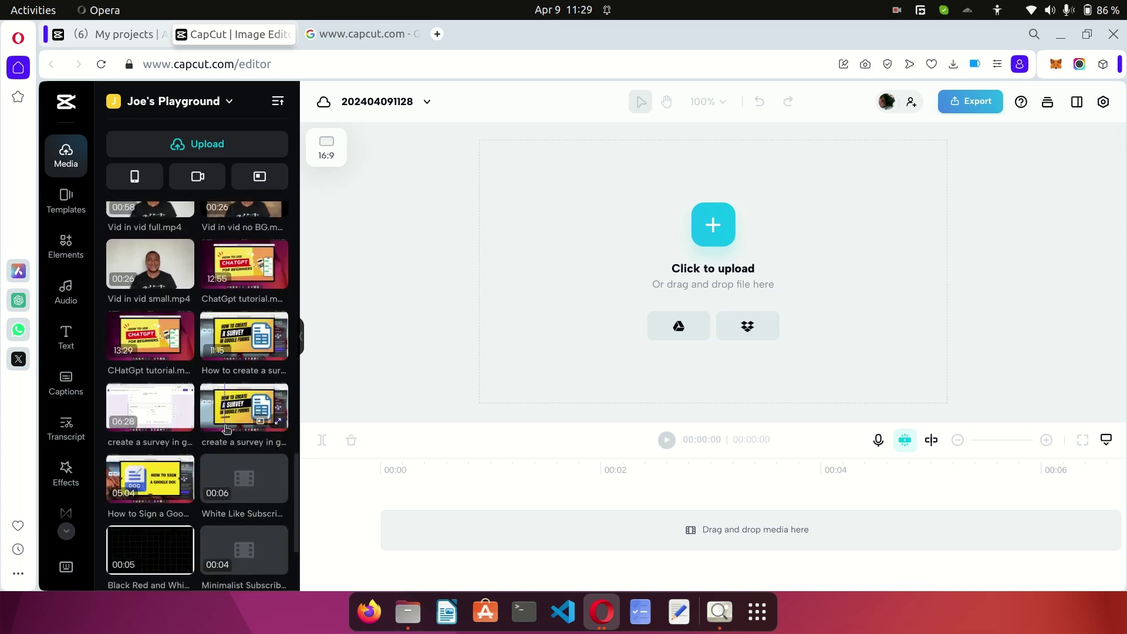
mouse_move(132, 270)
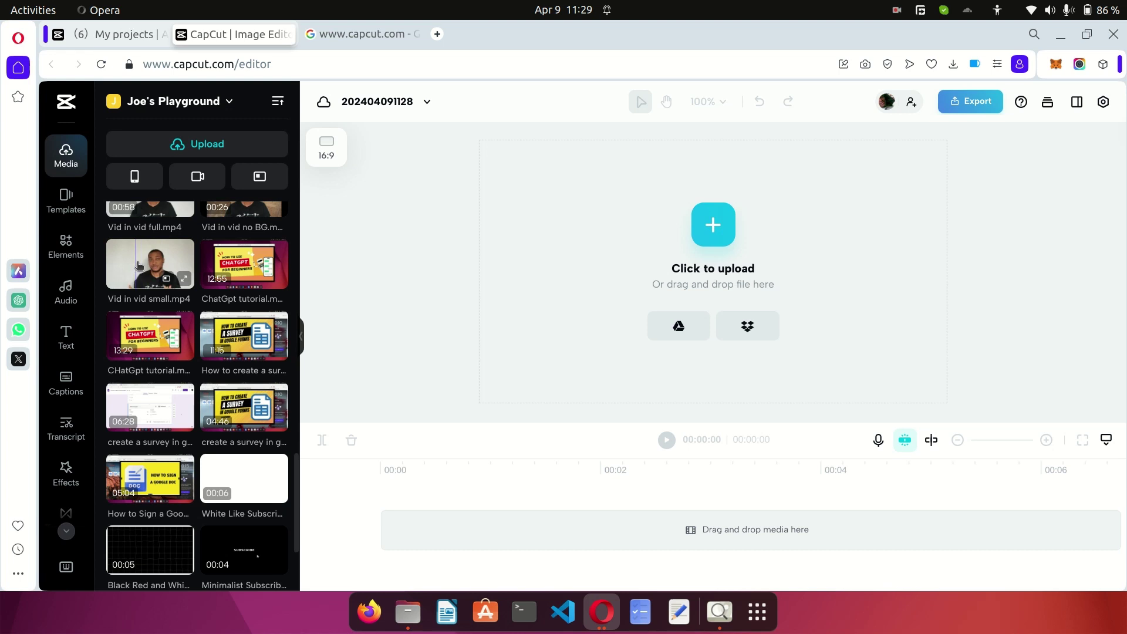
click(139, 266)
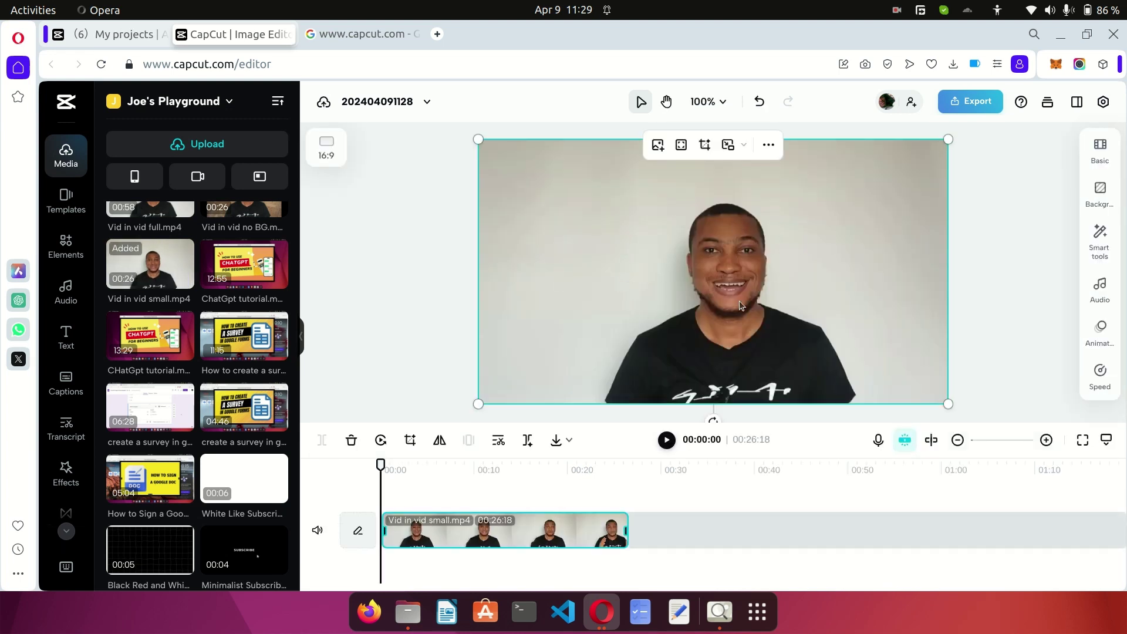
click(989, 302)
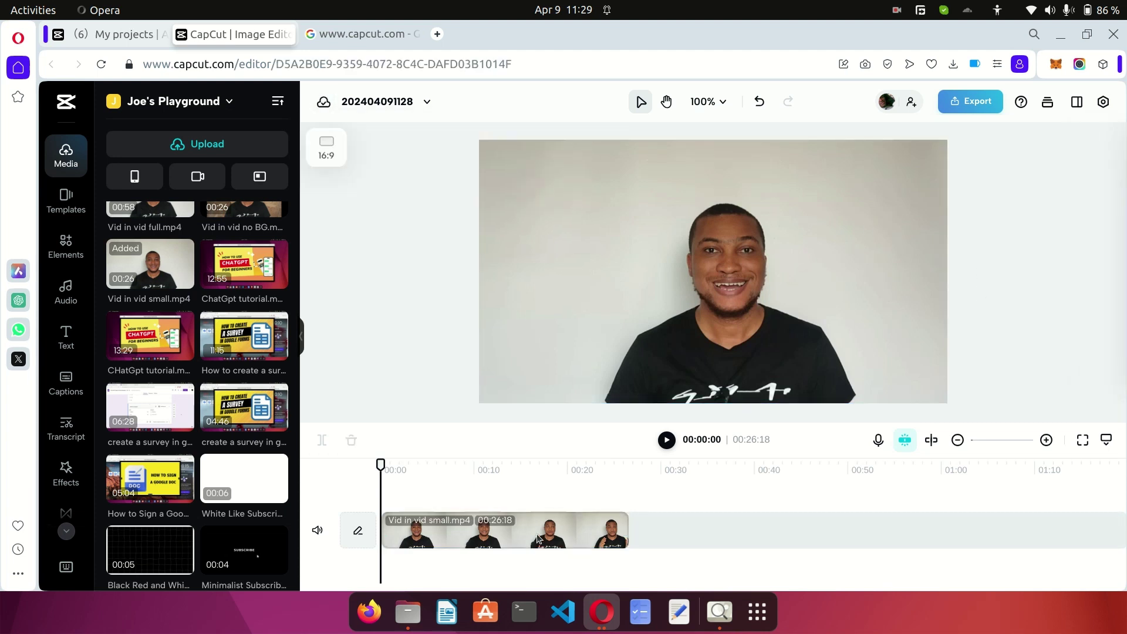
click(773, 284)
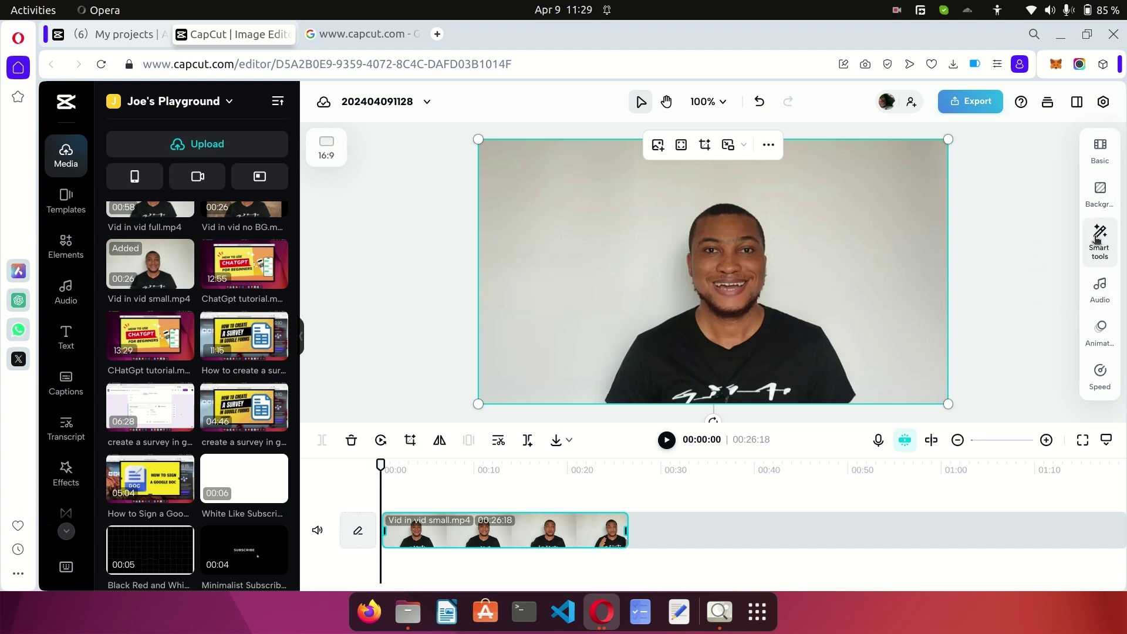
click(1027, 292)
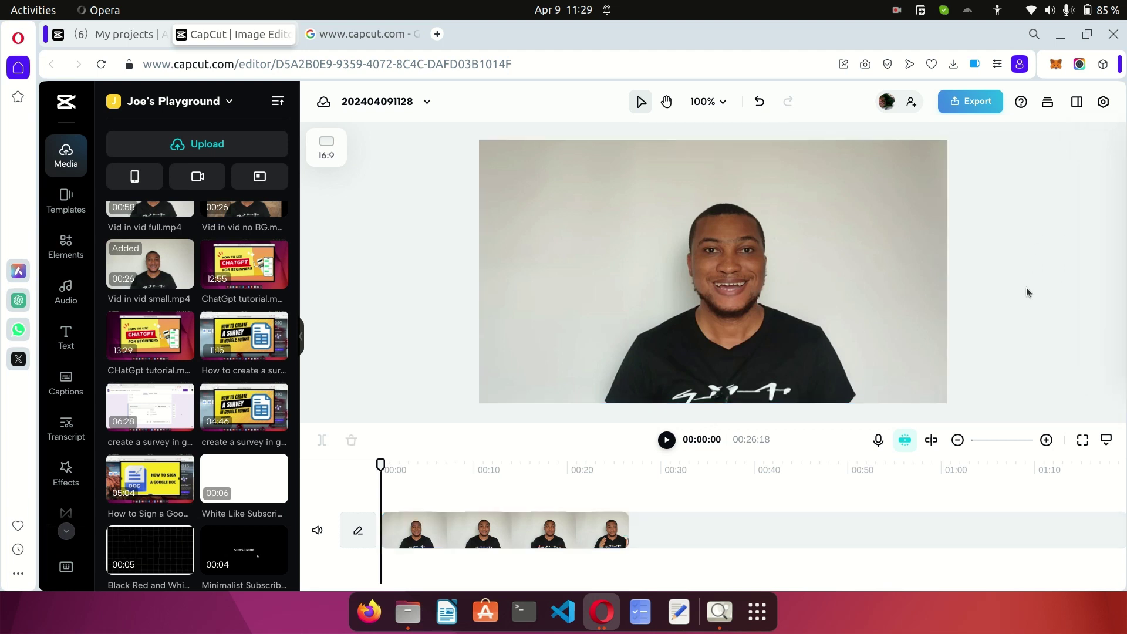
click(906, 278)
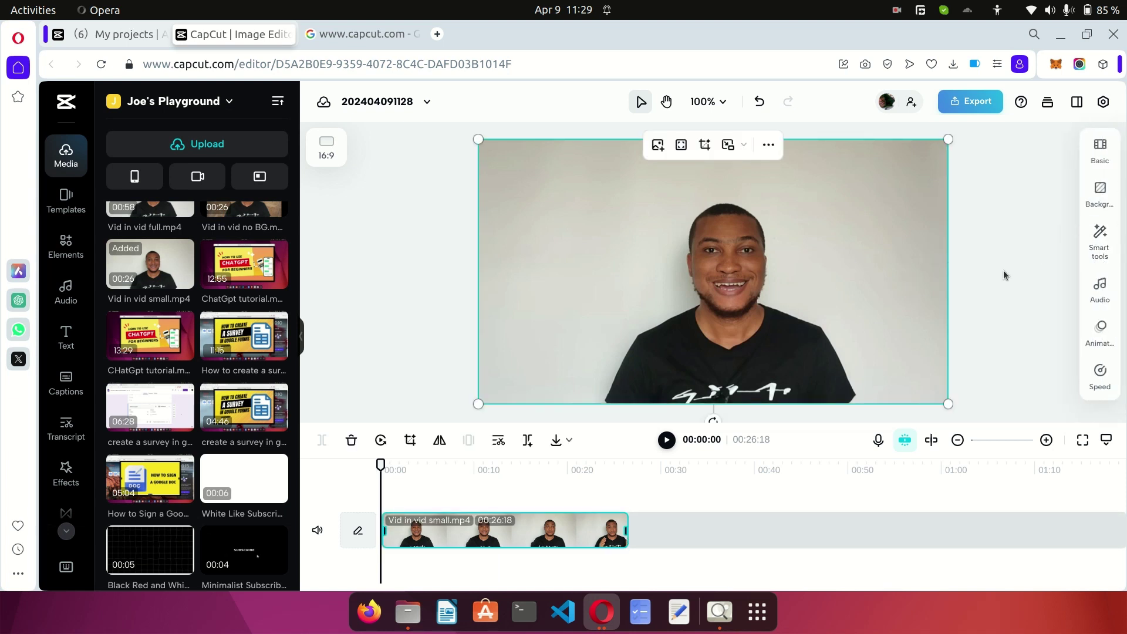
Turn on Auto removal under Smart tools > Remove background for the talking-head clip.
click(1100, 251)
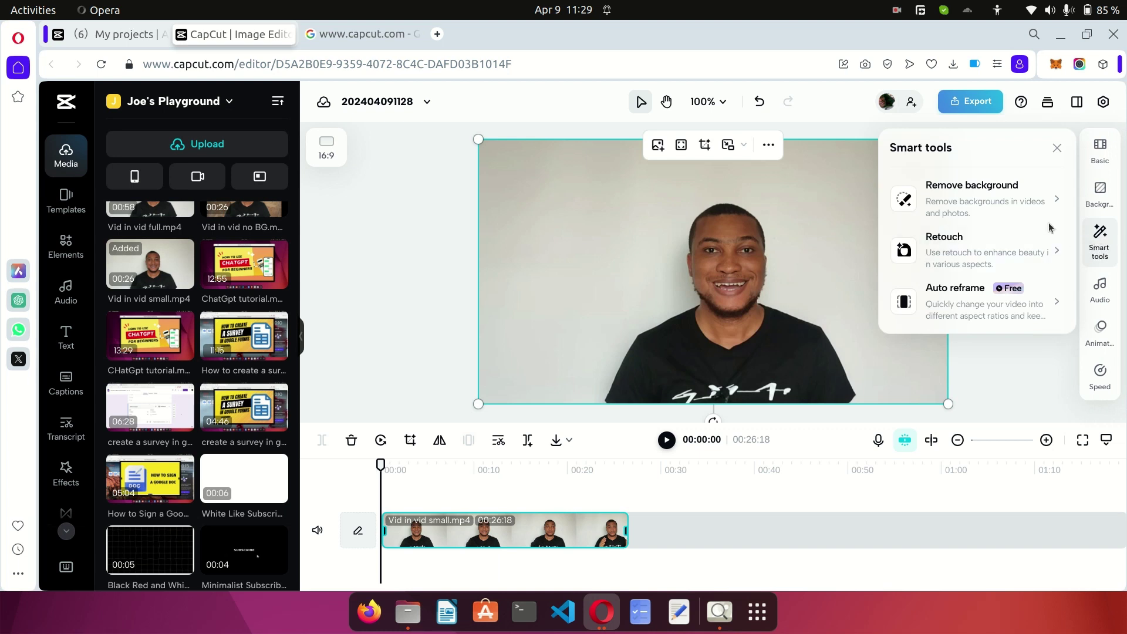
mouse_move(993, 209)
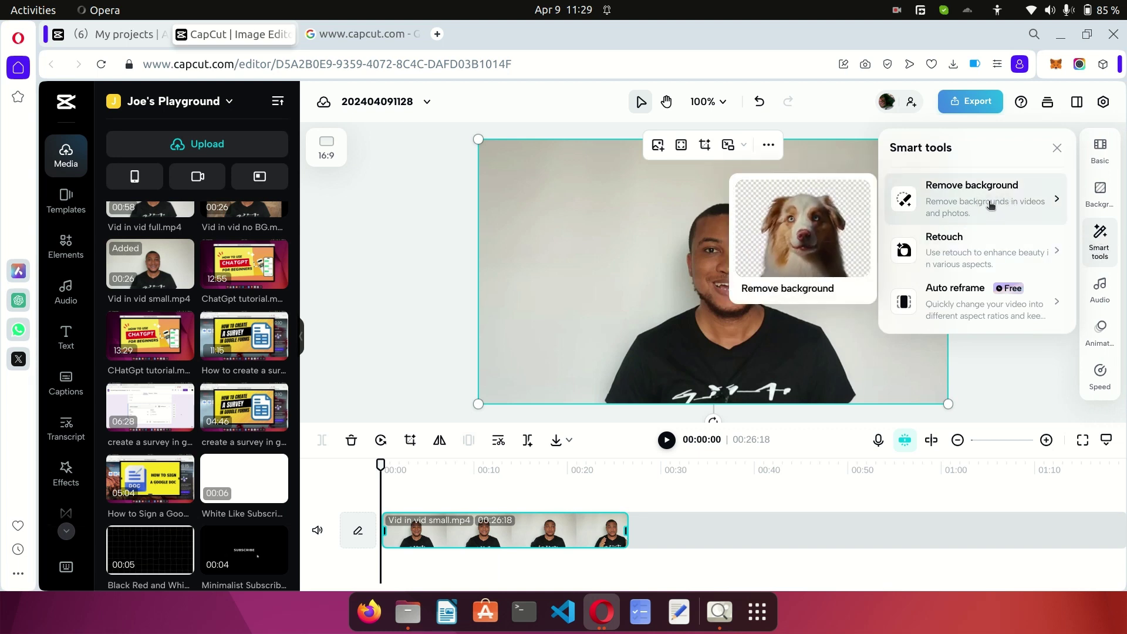
click(992, 205)
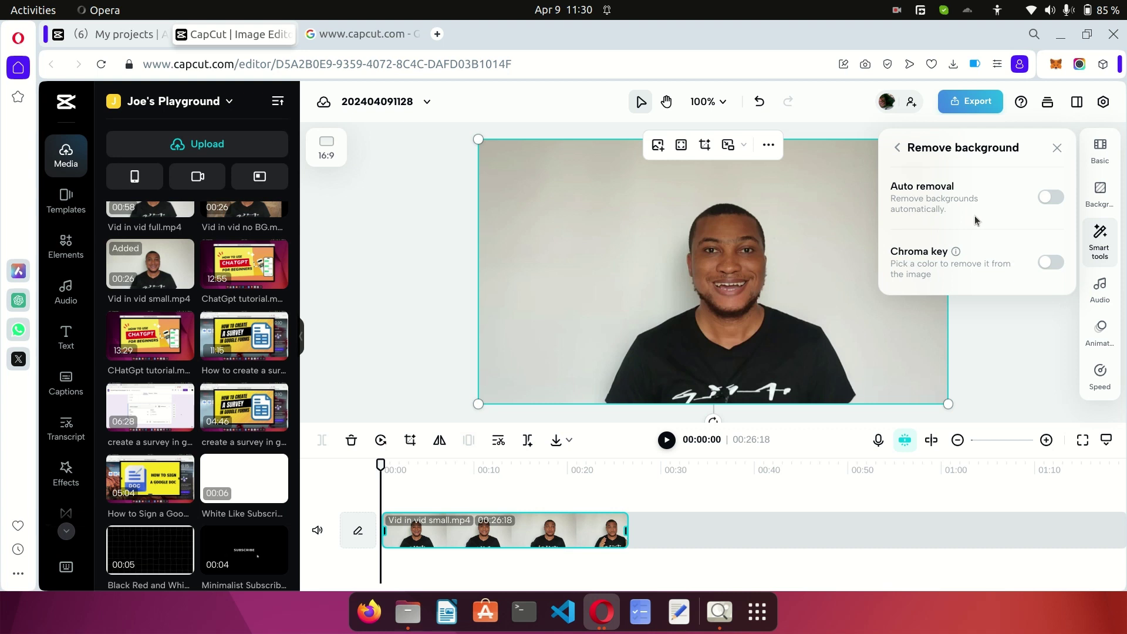
click(1050, 198)
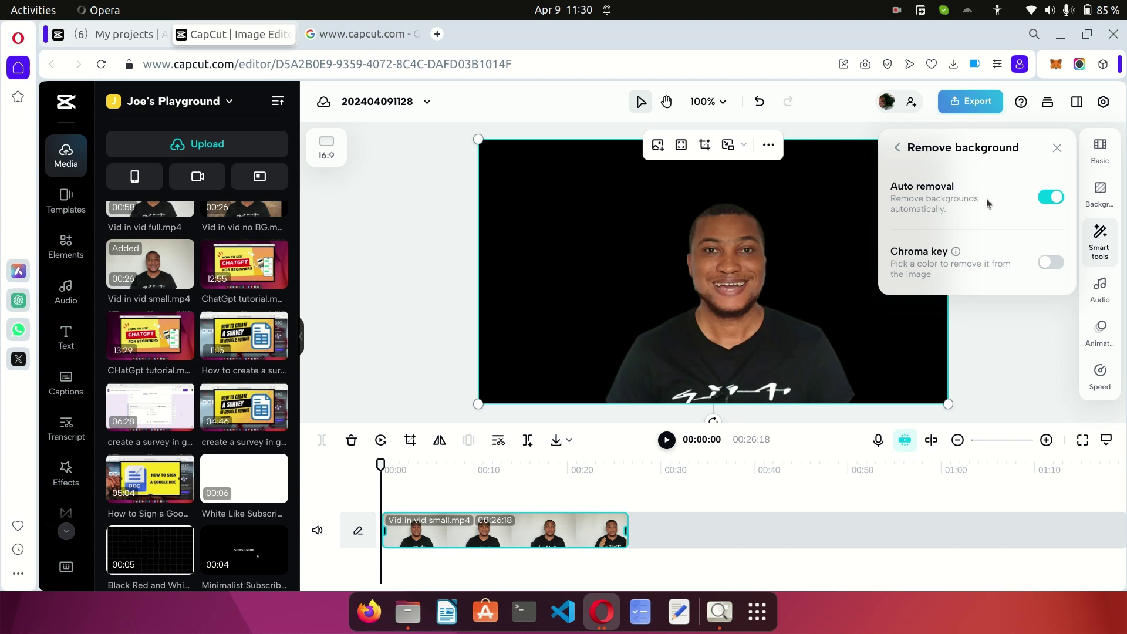
click(1057, 147)
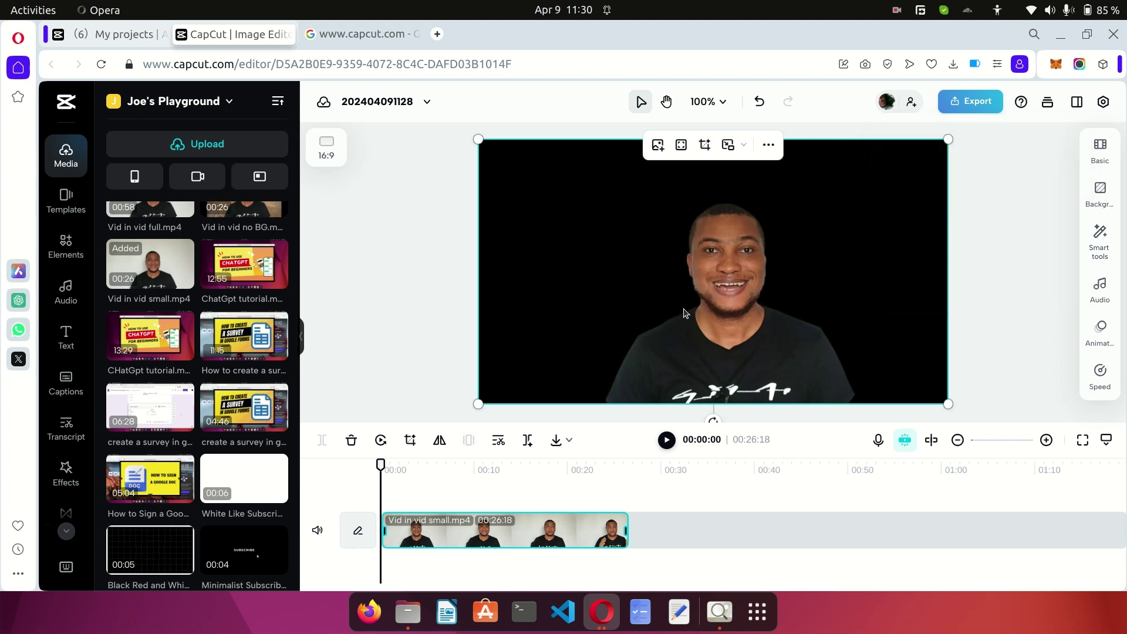
Mute the video track, then play and pause the background-free clip preview.
click(318, 530)
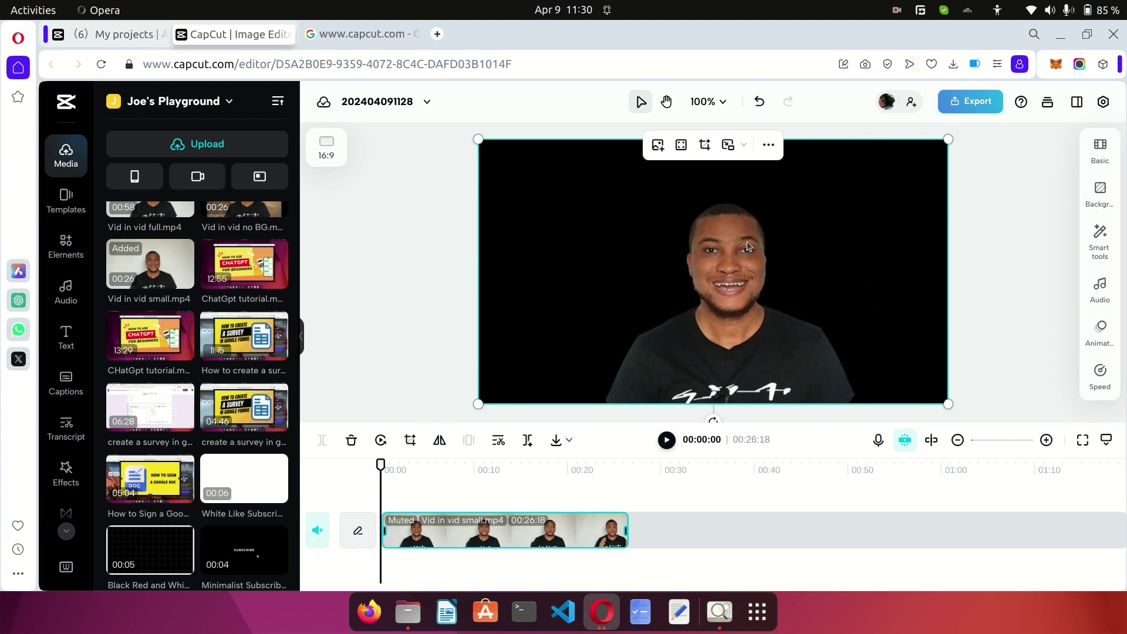
click(666, 440)
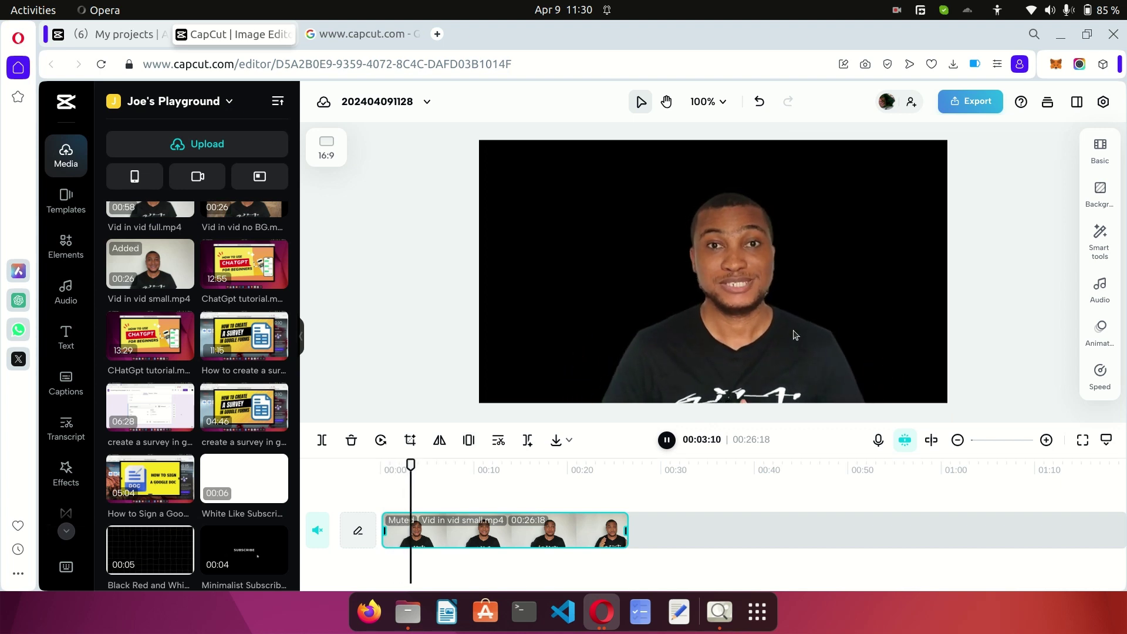
click(667, 439)
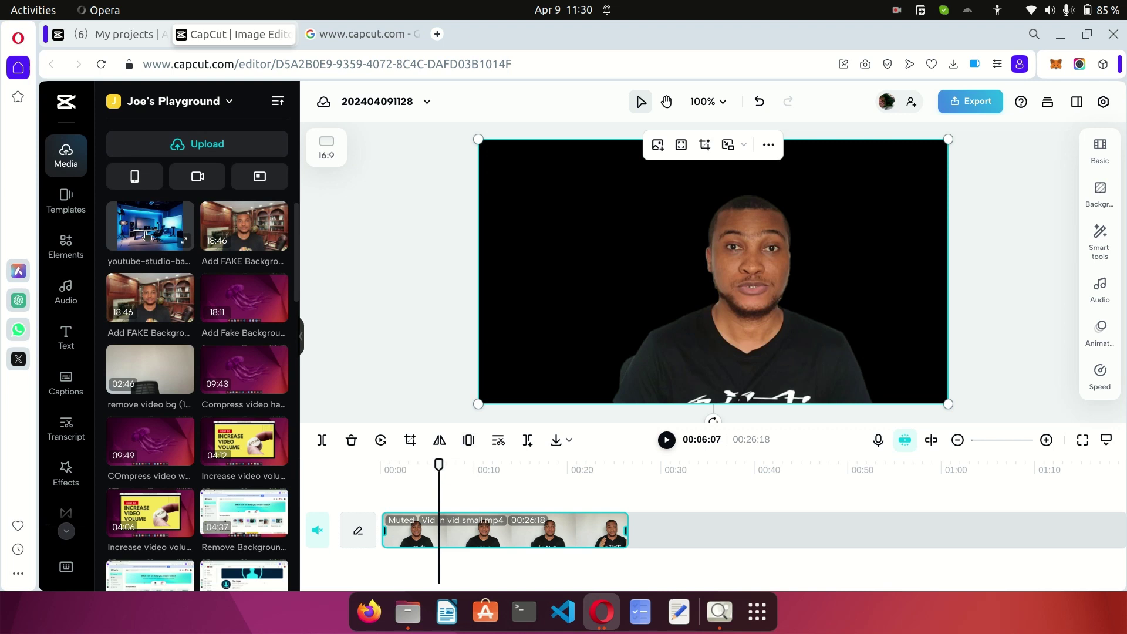
mouse_move(179, 141)
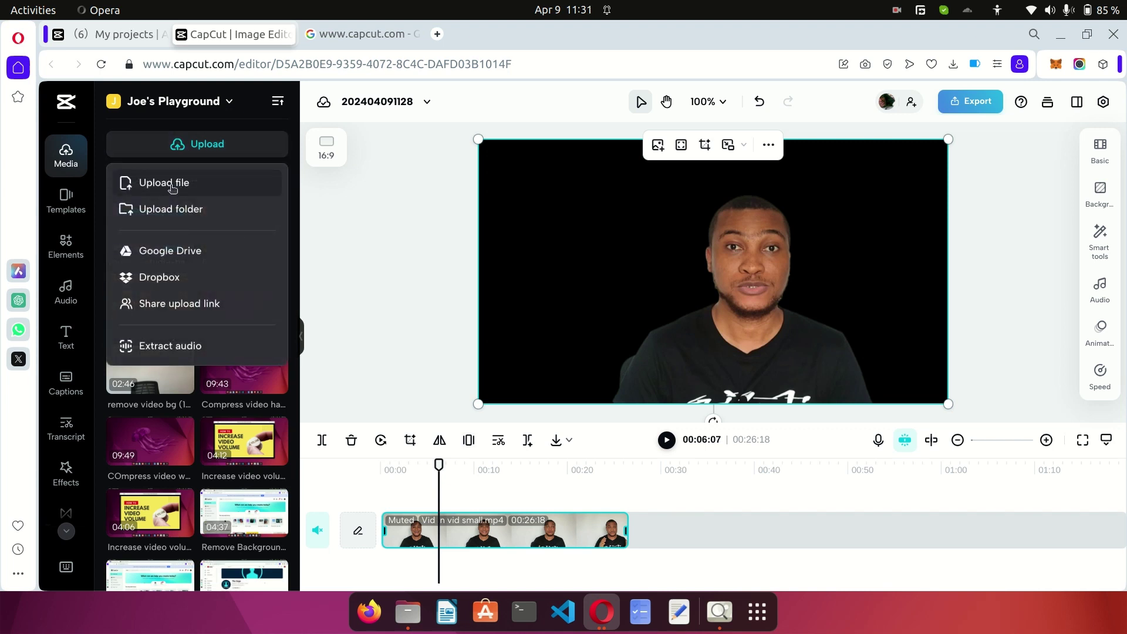
Add the youtube-studio background image from the Media panel to the timeline.
click(334, 228)
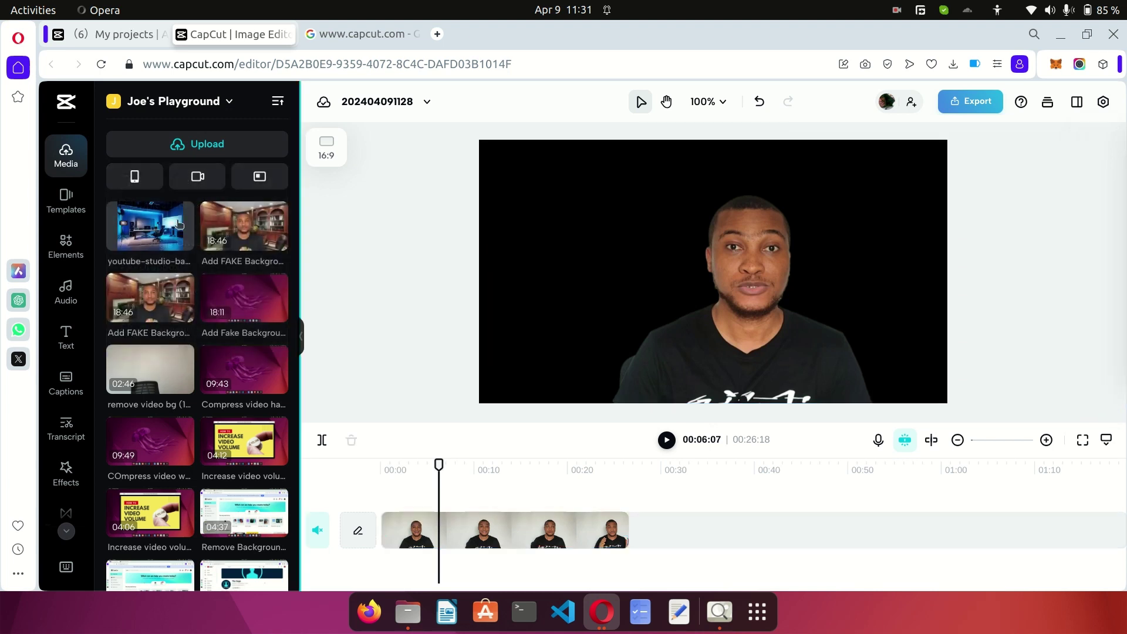
click(141, 222)
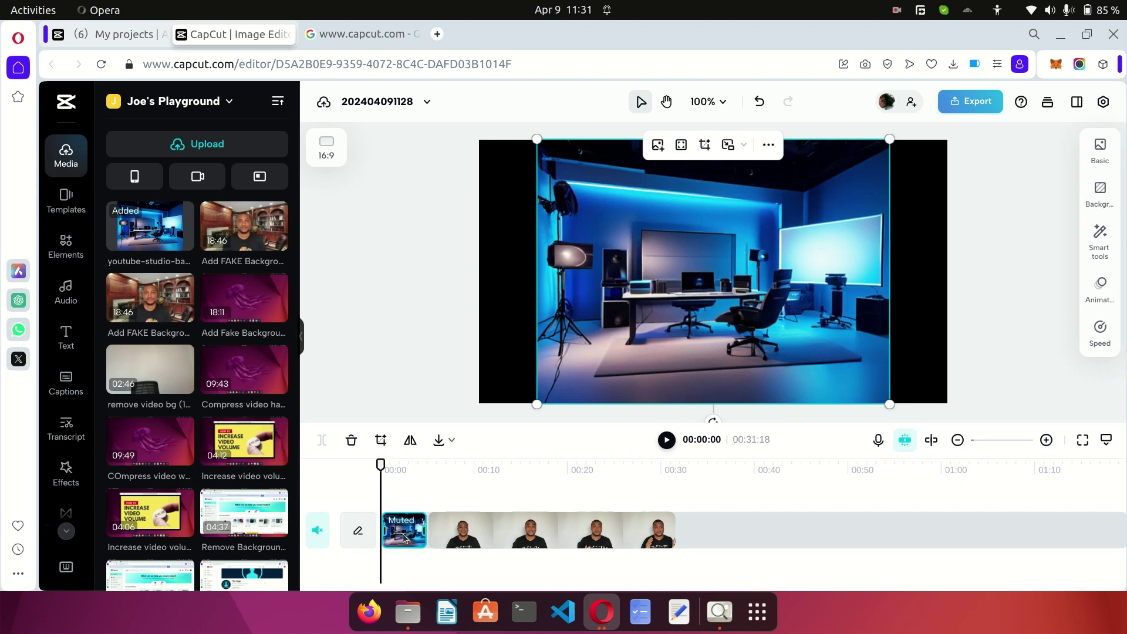
Replace the image clip by dragging youtube-studio onto its own track above the video.
key(Delete)
drag(149, 235, 400, 506)
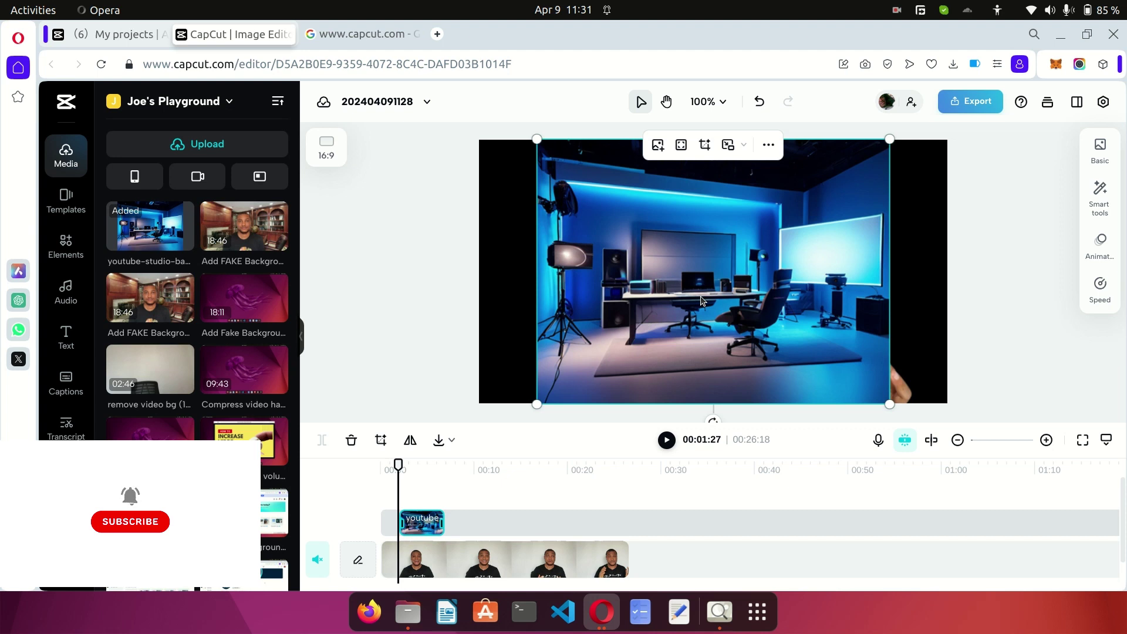
click(994, 333)
click(734, 320)
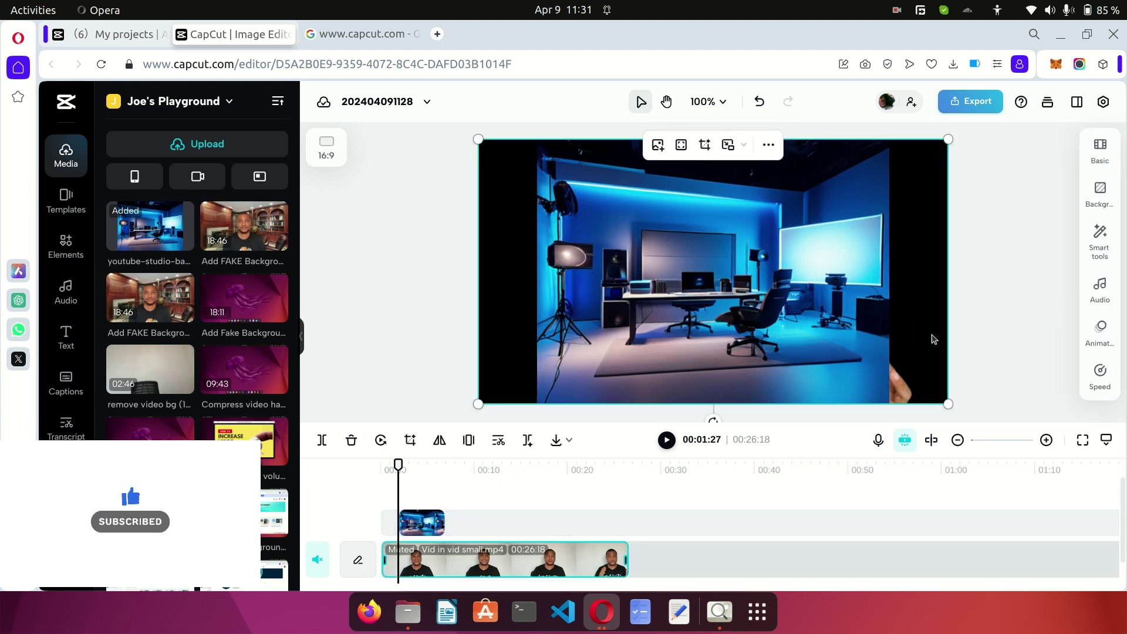
click(977, 347)
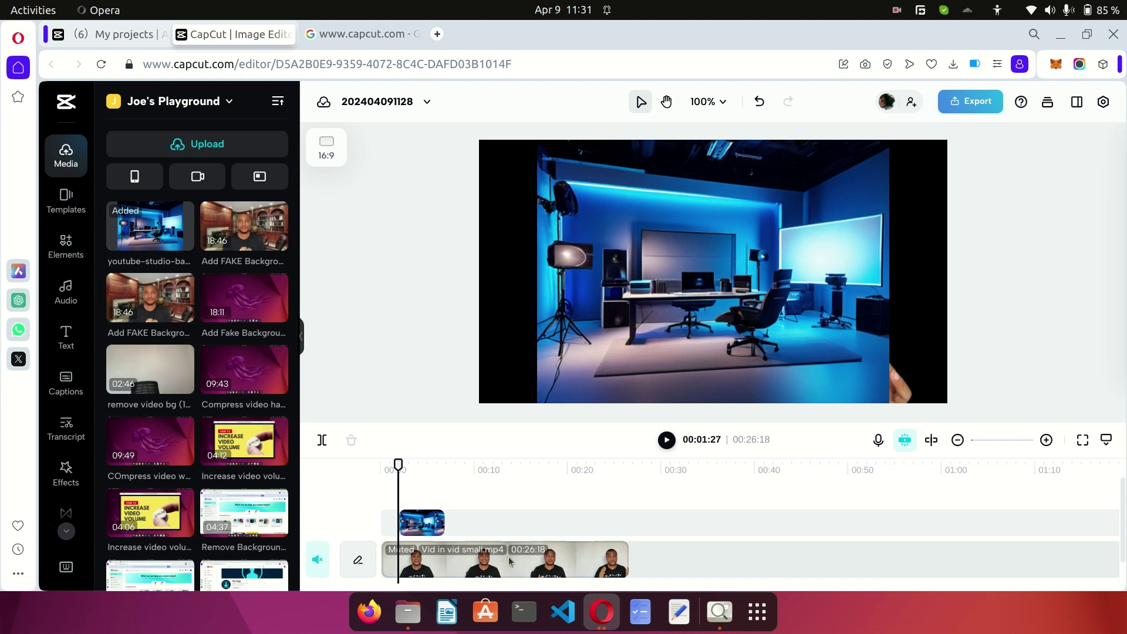
click(594, 559)
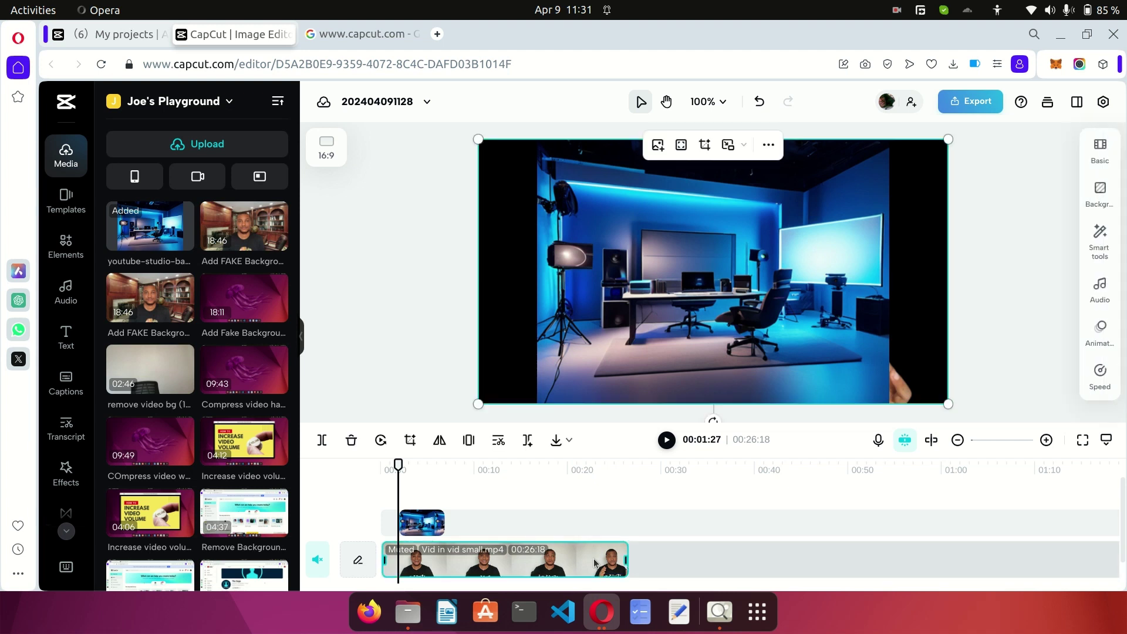
Move the video above the image and stretch the image from 00:00 to about 00:27.
drag(504, 567, 509, 491)
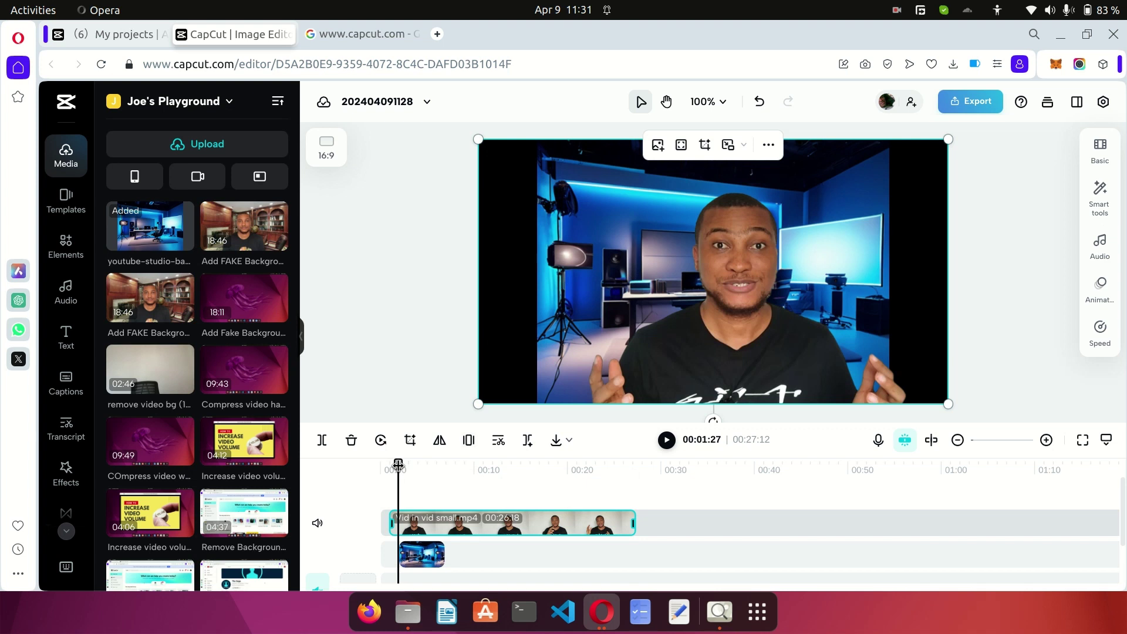
click(432, 566)
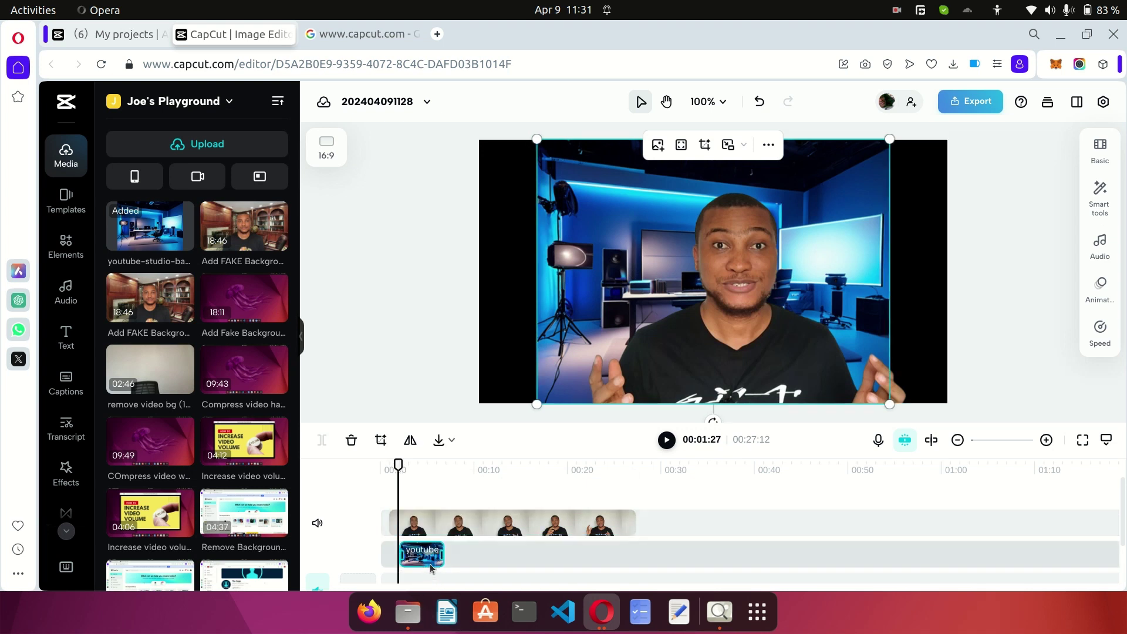
drag(442, 555, 634, 558)
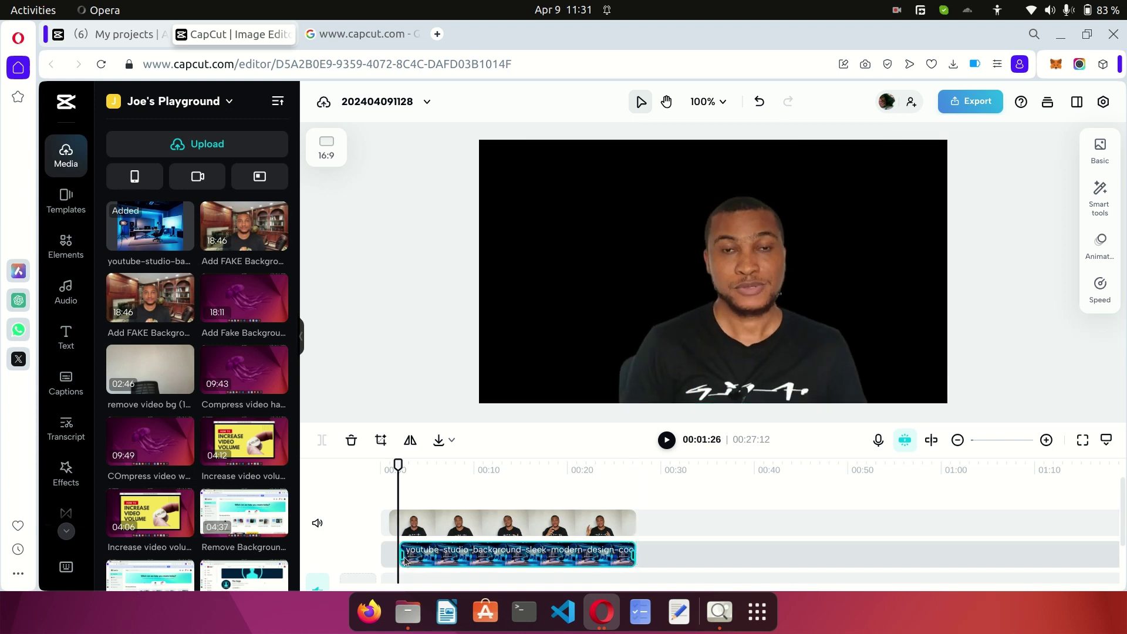
drag(402, 555, 378, 554)
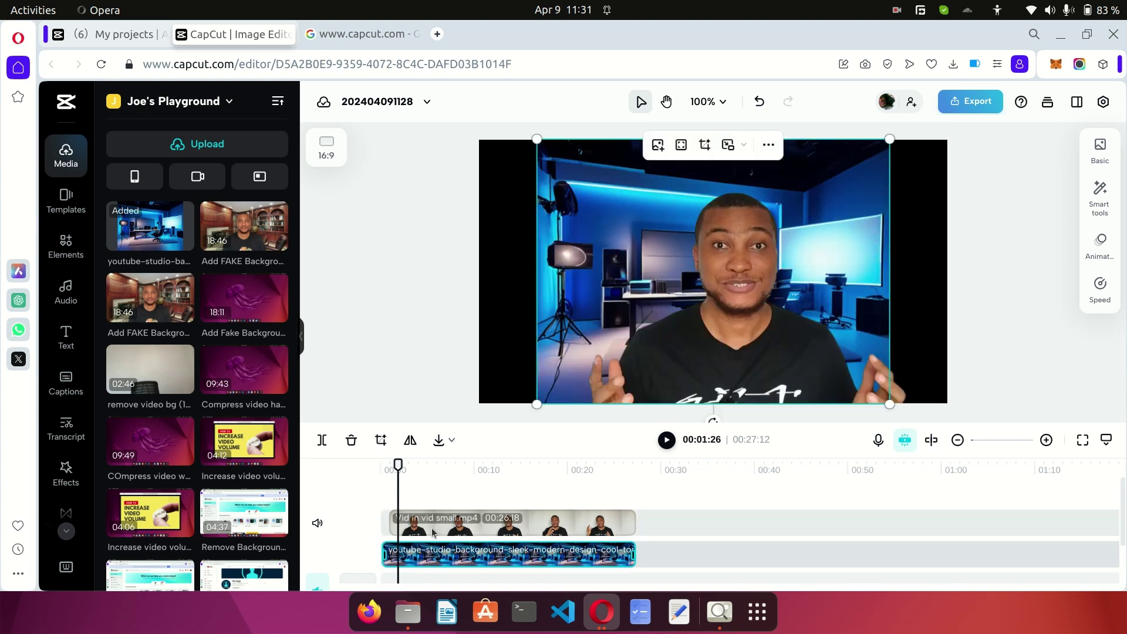
click(397, 531)
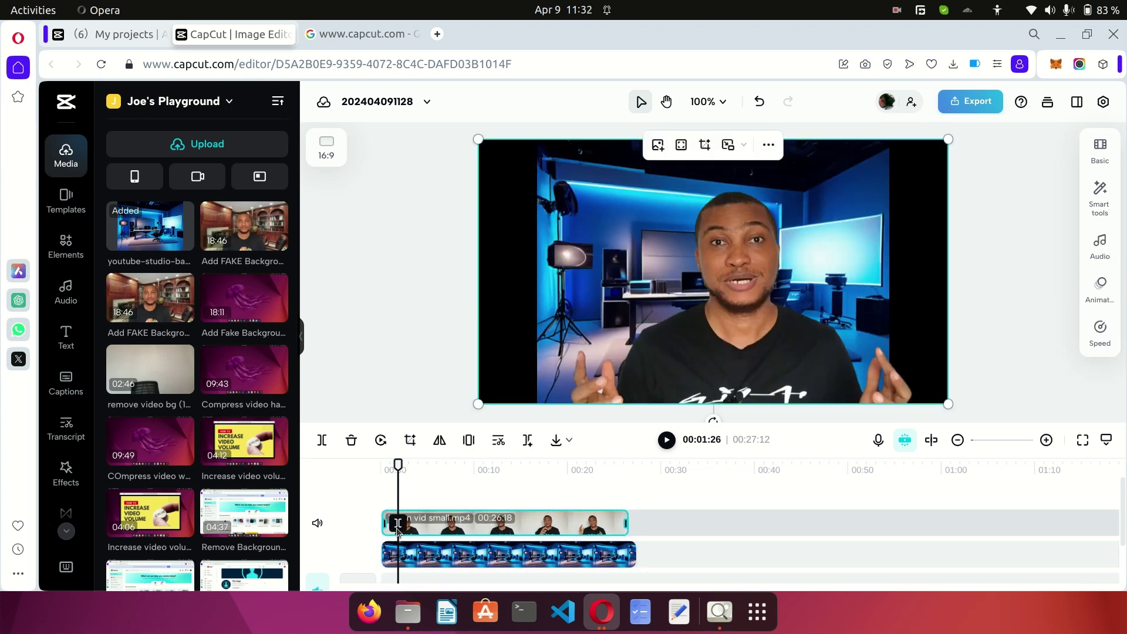
click(628, 562)
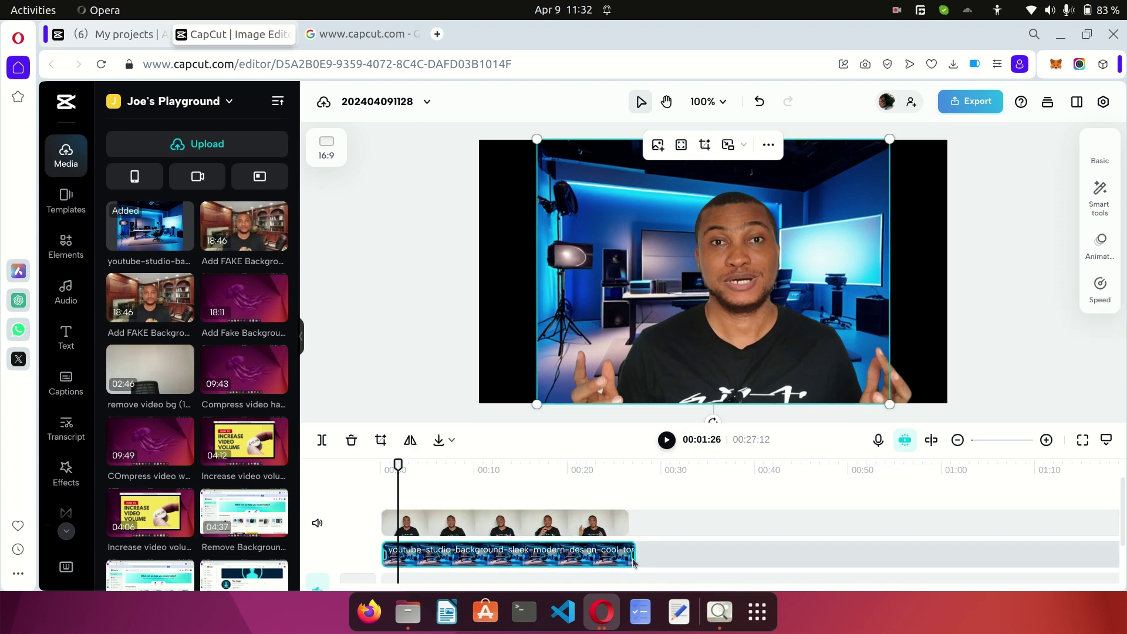
Snap the image's end to the video's end at 26:18, toggle track mute, and preview playback.
drag(636, 554, 627, 557)
click(667, 440)
click(667, 440)
click(317, 522)
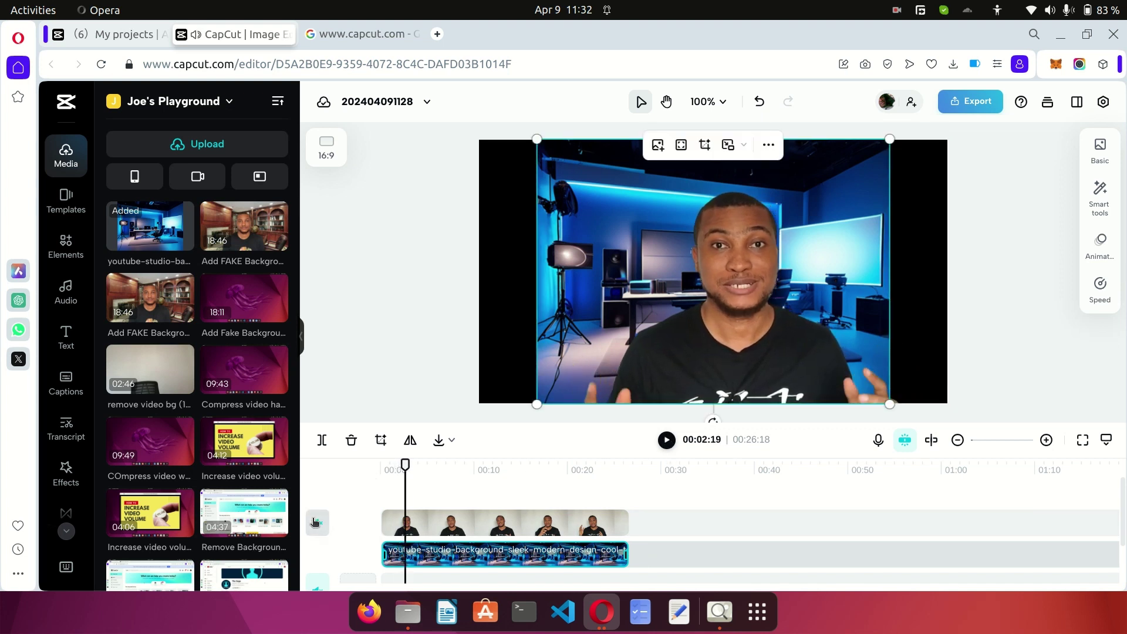
click(667, 439)
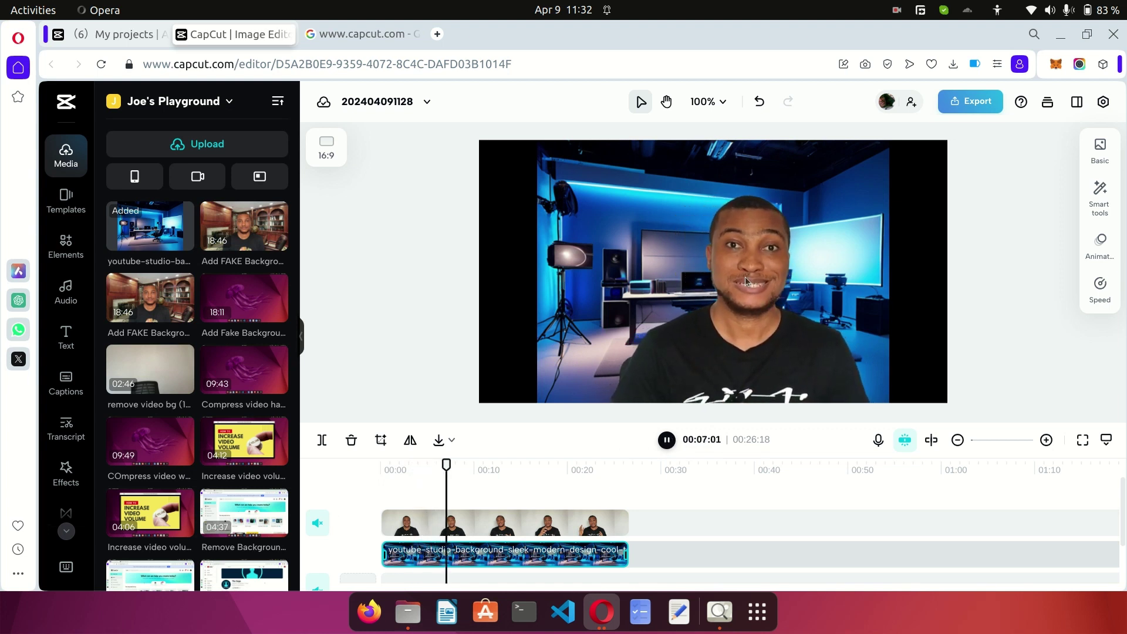
click(668, 440)
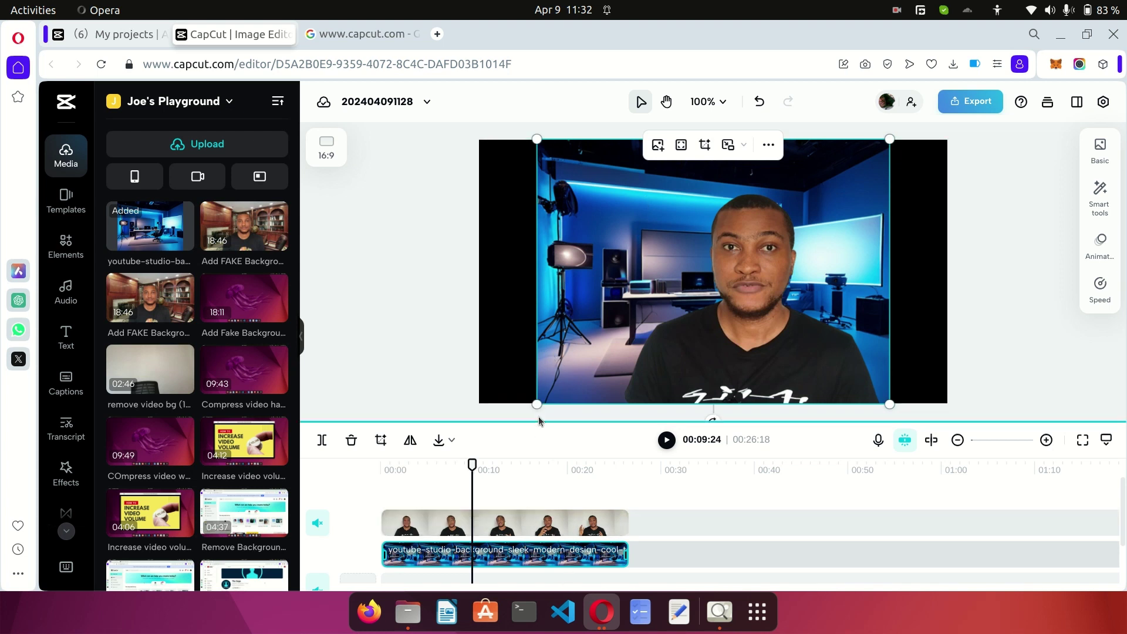
Drag the studio background image's corners outward until it covers the full 16:9 canvas behind the talking head.
drag(536, 411, 470, 437)
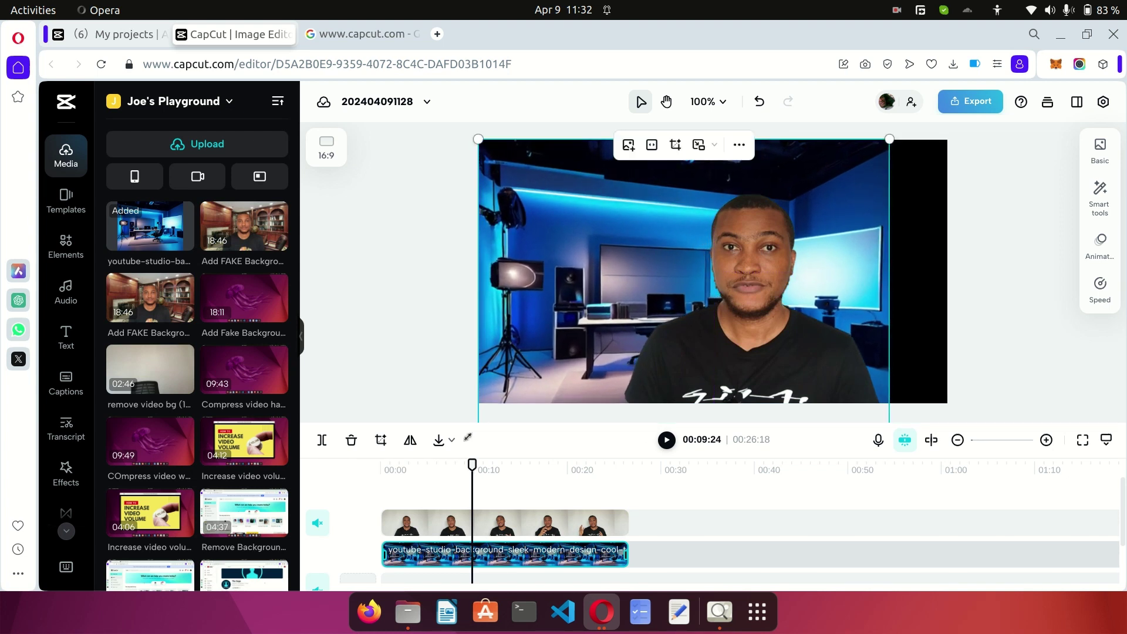
click(873, 262)
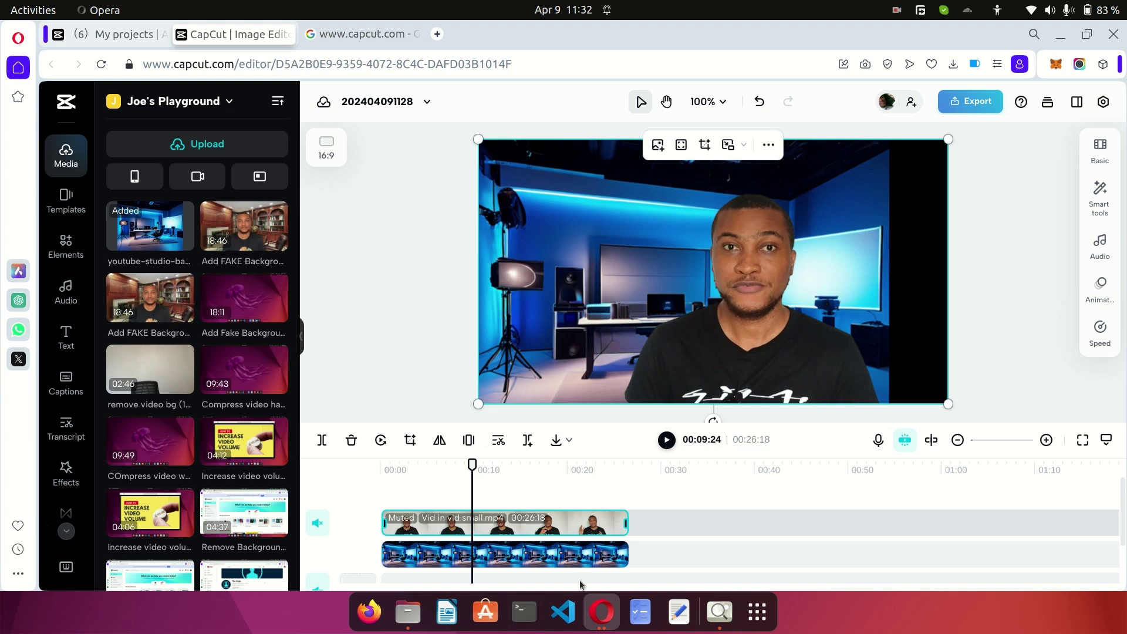
click(816, 269)
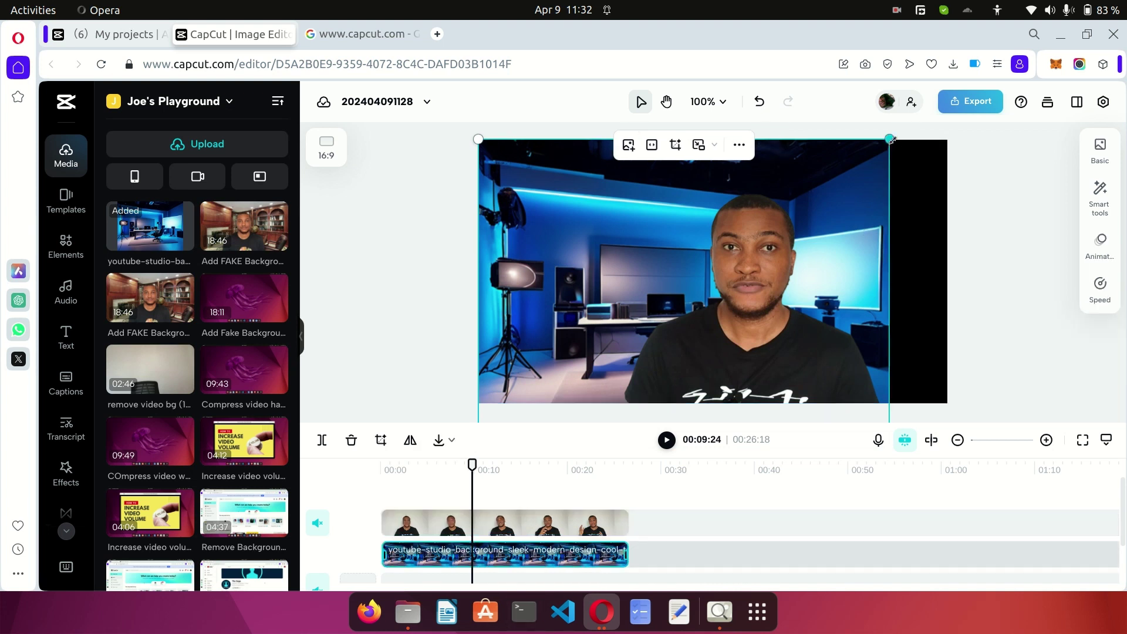
drag(890, 139, 931, 66)
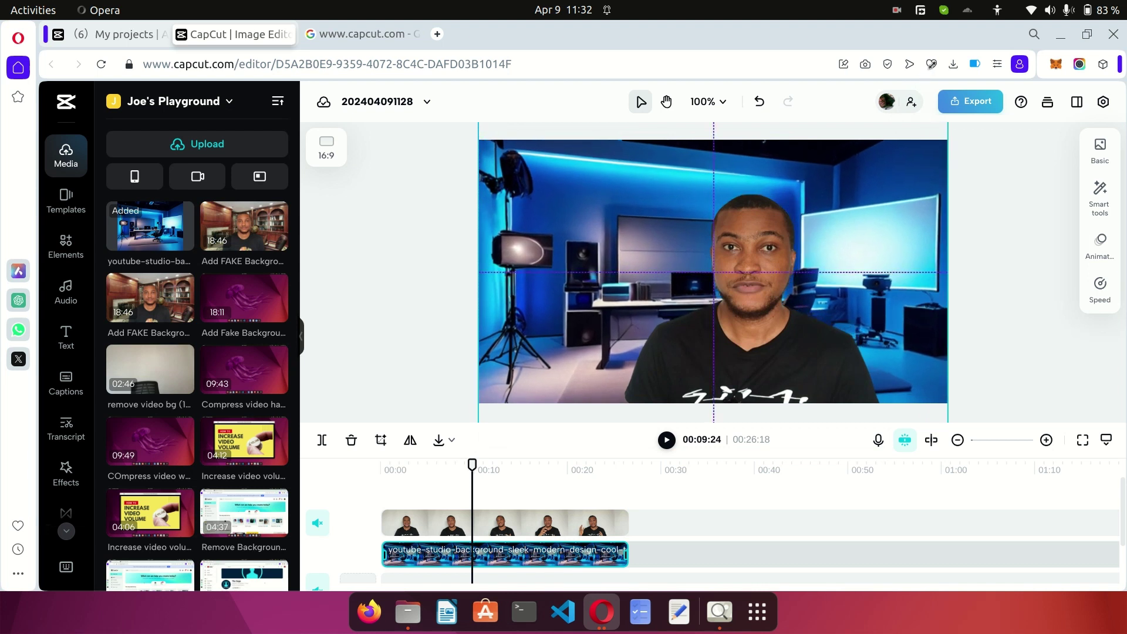
click(1006, 224)
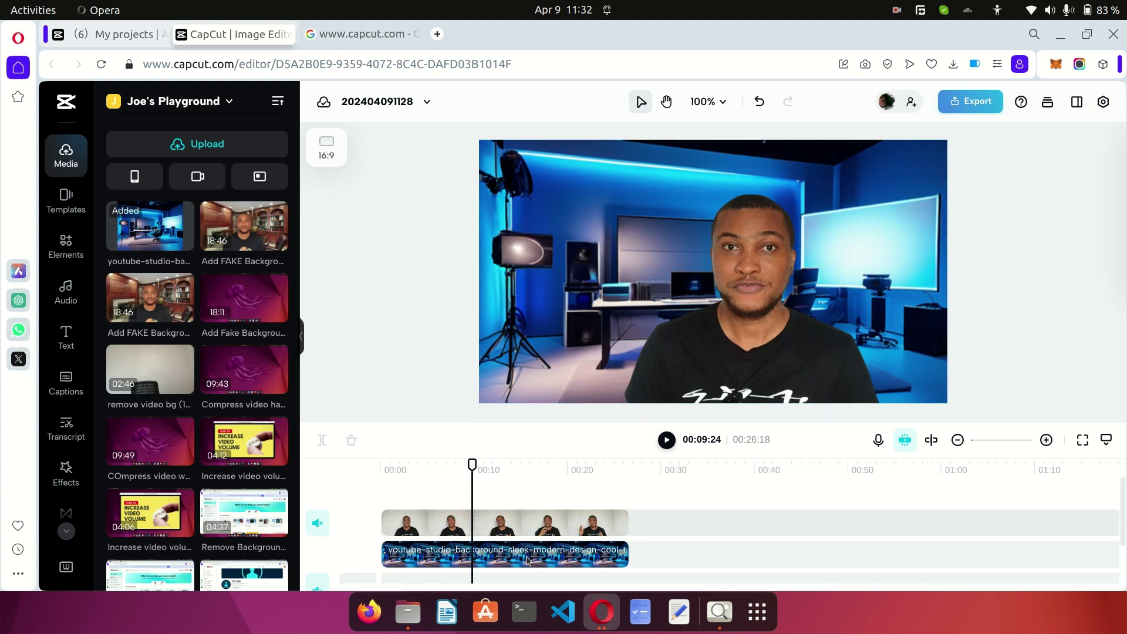
click(667, 440)
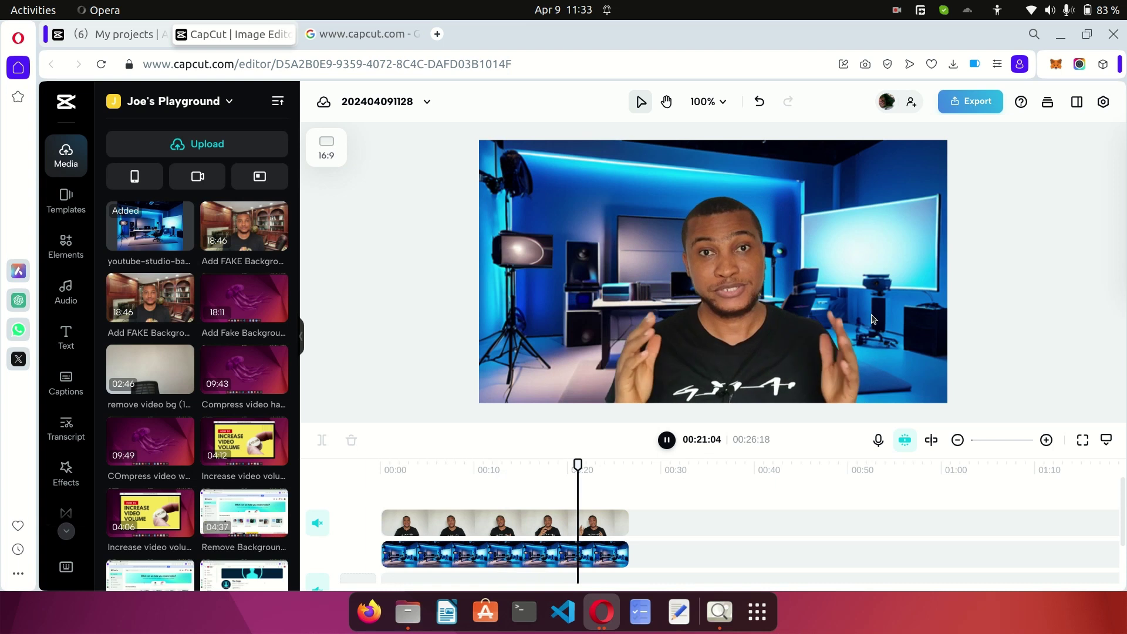
click(584, 526)
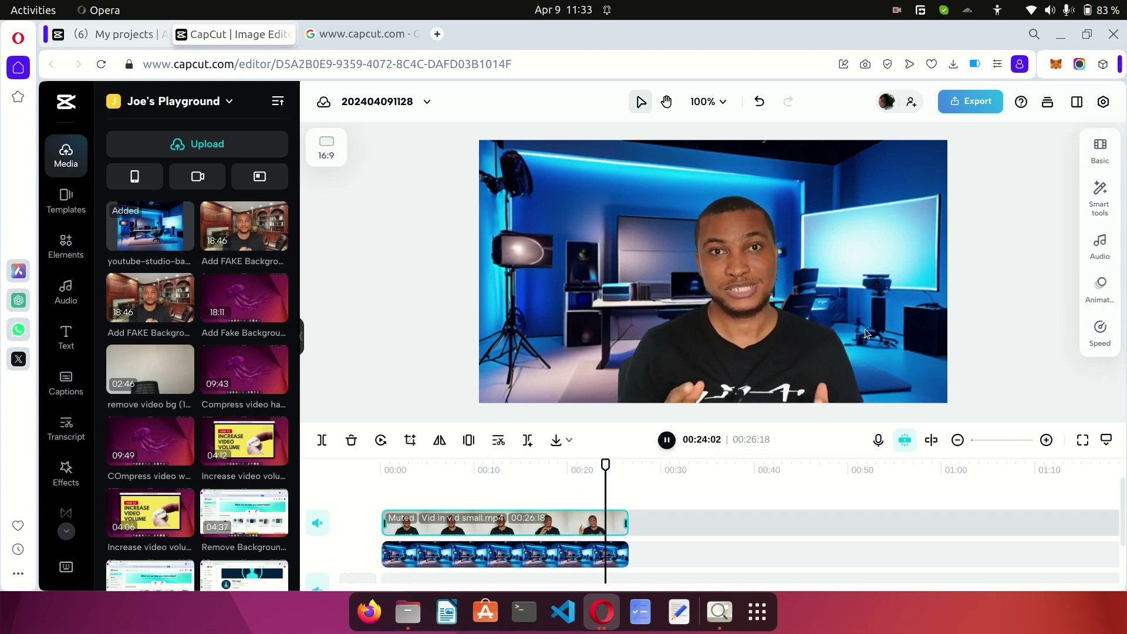
click(1106, 194)
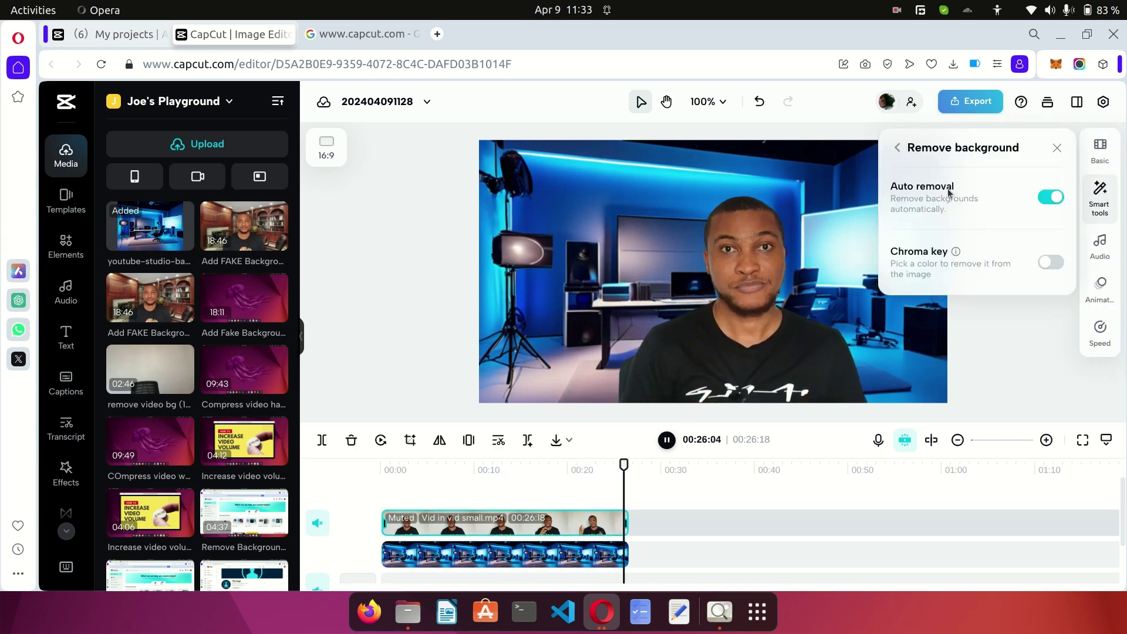
click(899, 151)
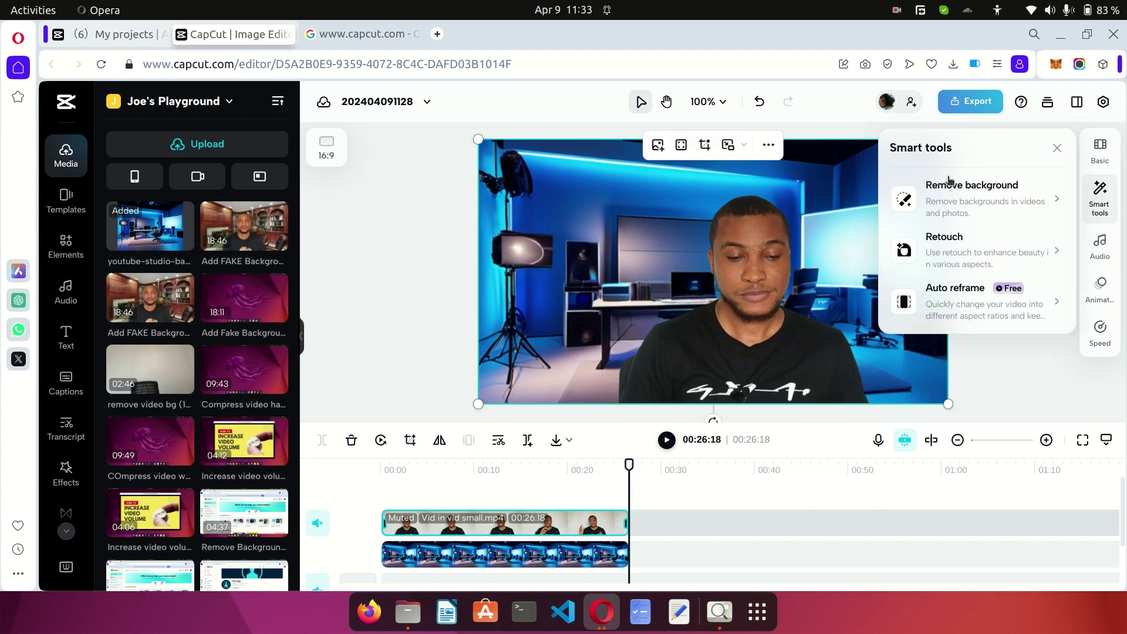
click(980, 197)
click(986, 355)
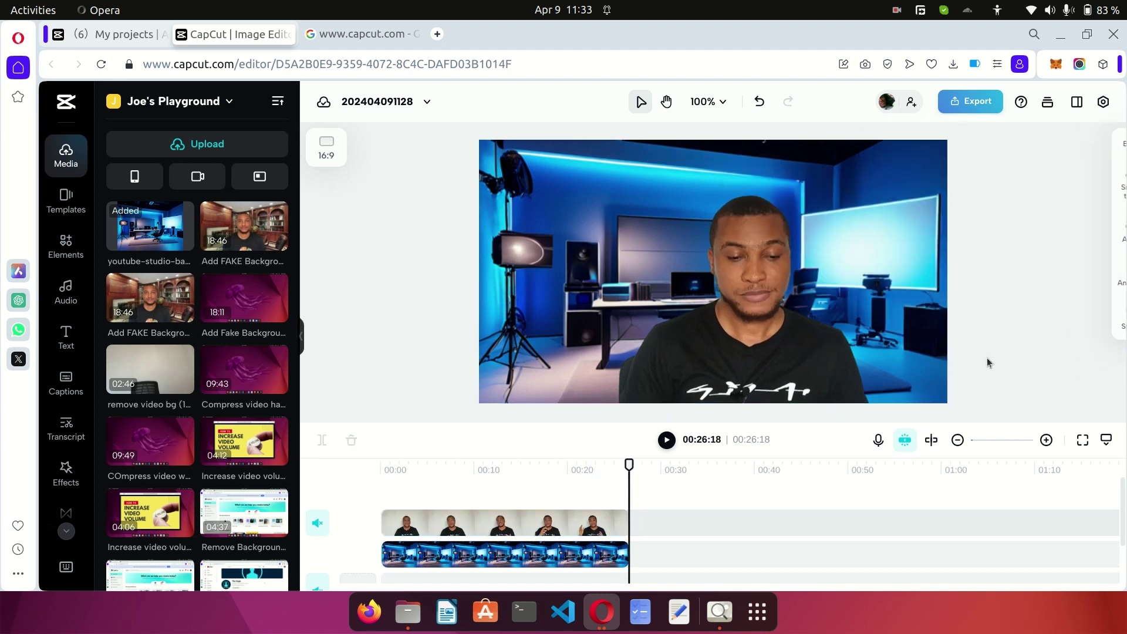